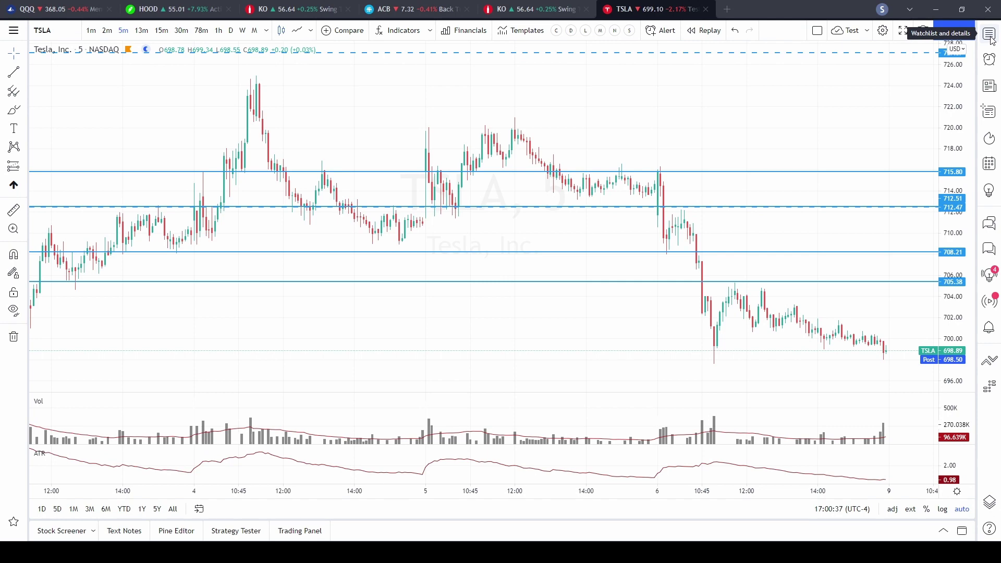
# Show the watchlist widened over most of the chart area and create a new list named "My favorite watchlist"
pyautogui.click(991, 35)
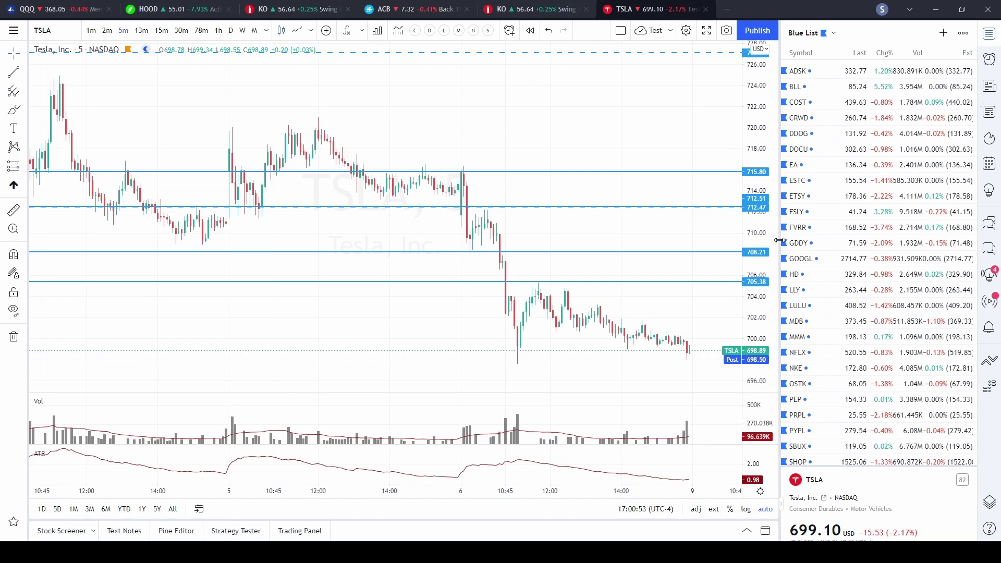
pyautogui.moveTo(779, 240); pyautogui.dragTo(351, 240)
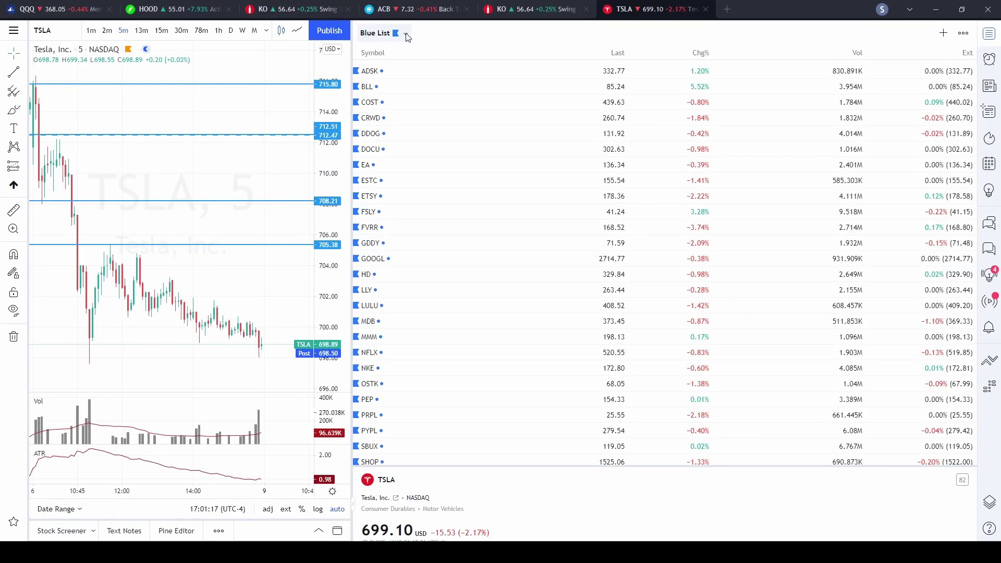
pyautogui.click(406, 34)
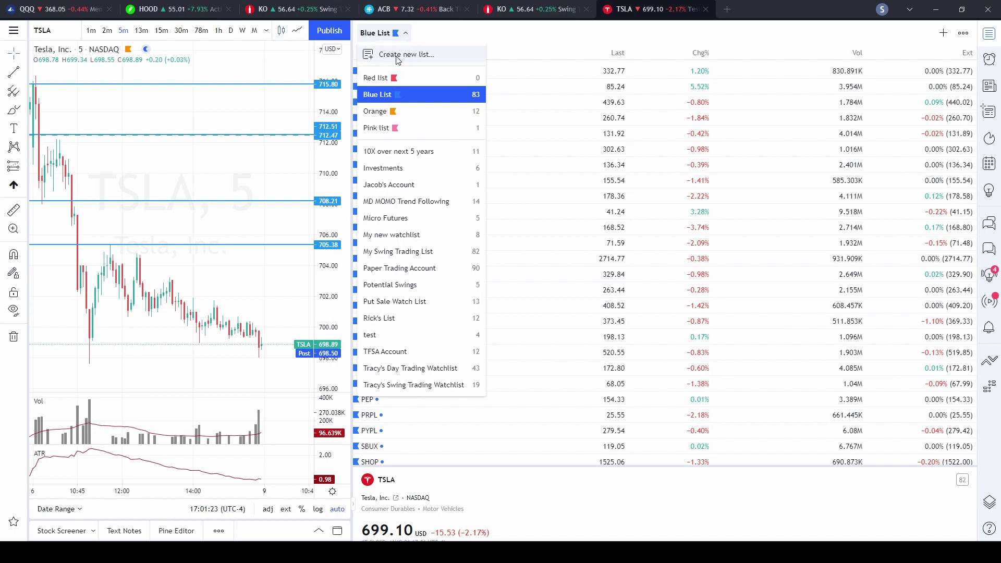
pyautogui.click(399, 56)
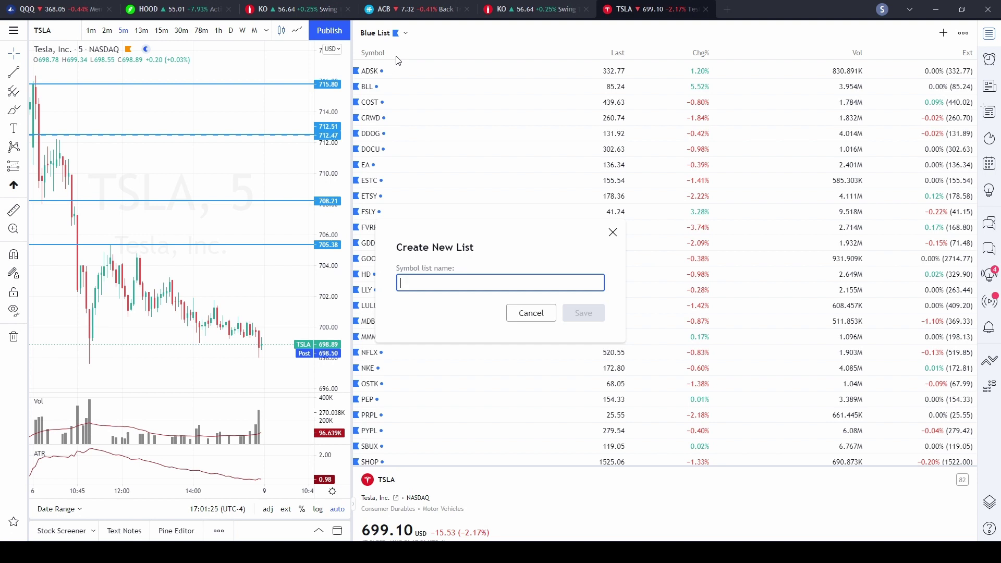
pyautogui.write('M')
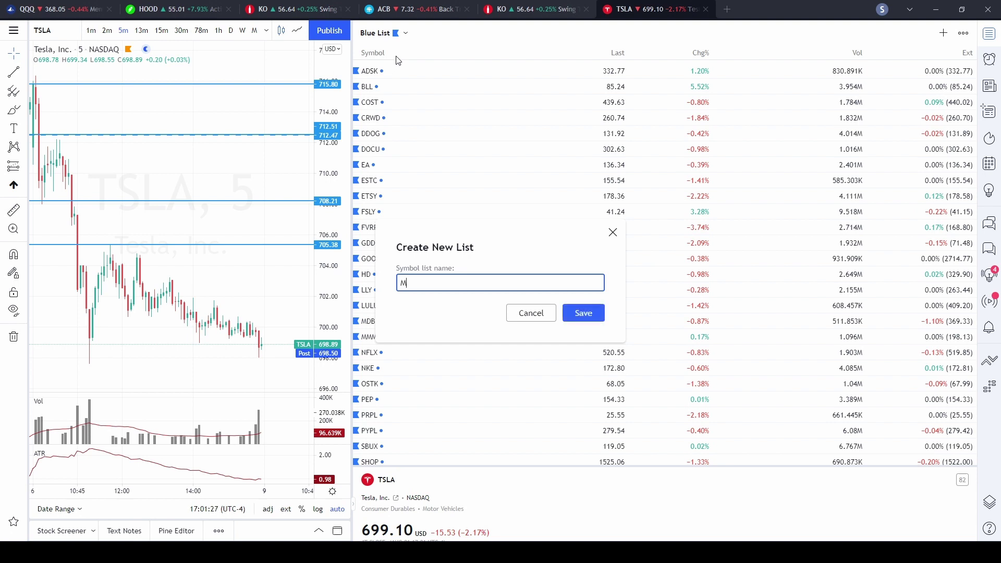
pyautogui.write('y favorite watchlist')
pyautogui.click(579, 318)
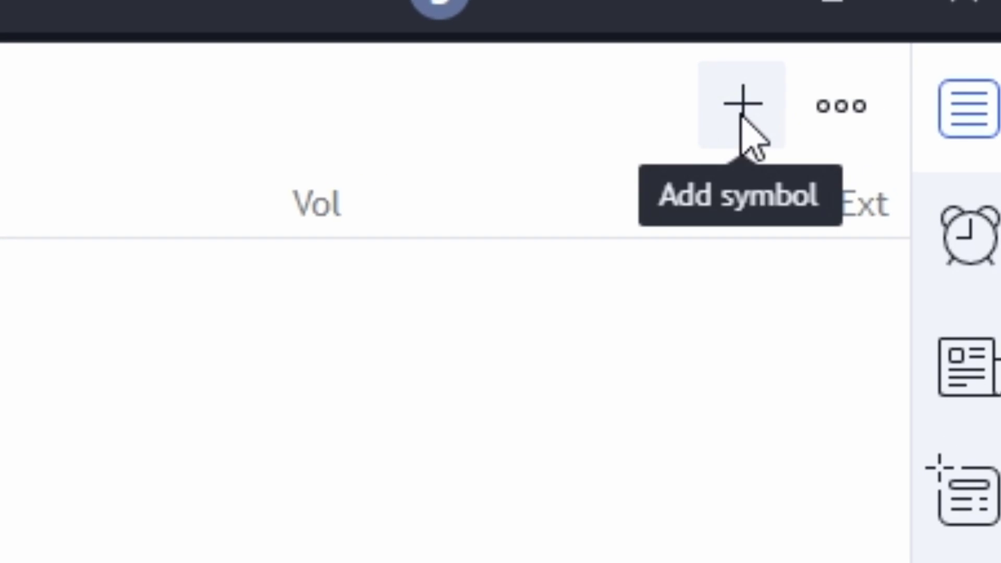
# Add the symbols AAPL, TWTR and NVDA to My favorite watchlist
pyautogui.click(742, 112)
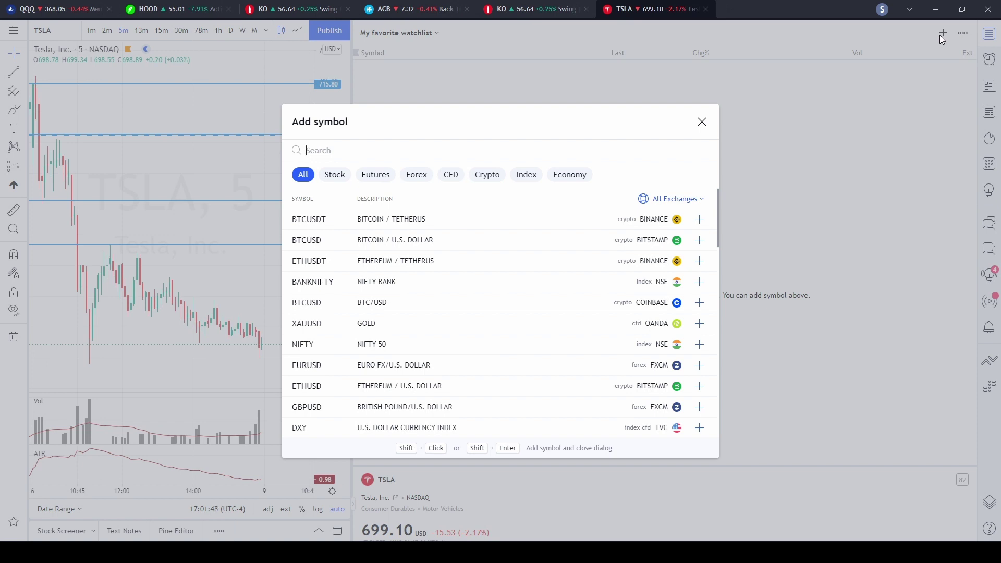
pyautogui.write('AAPL')
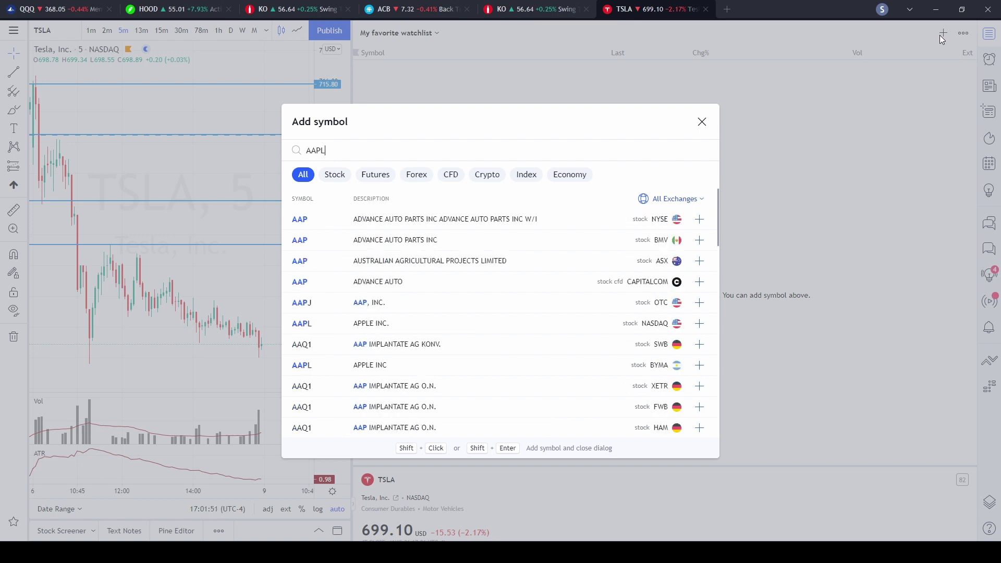
pyautogui.press('Return')
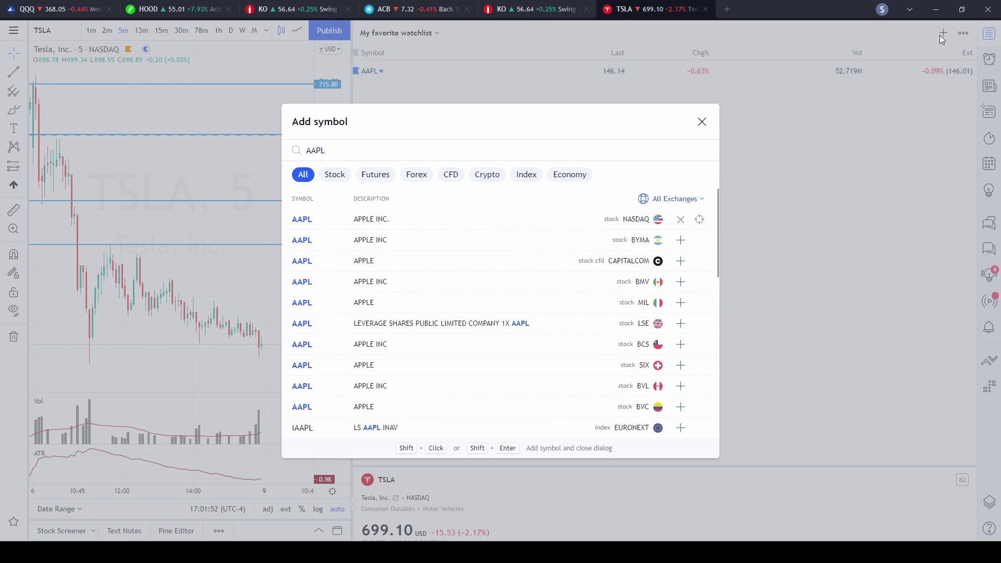
pyautogui.write('TWTR')
pyautogui.press('Return')
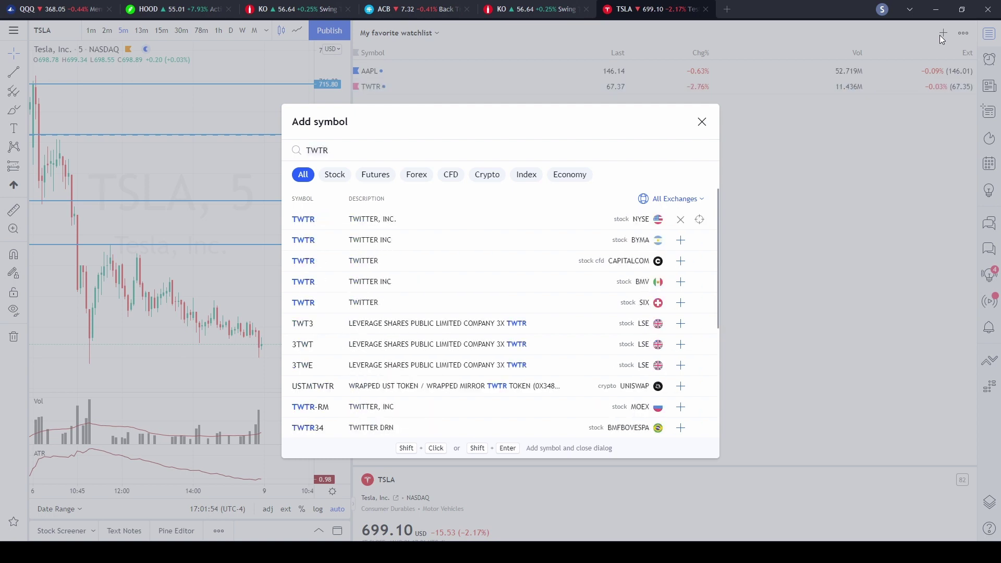
pyautogui.write('NVDA')
pyautogui.press('Return')
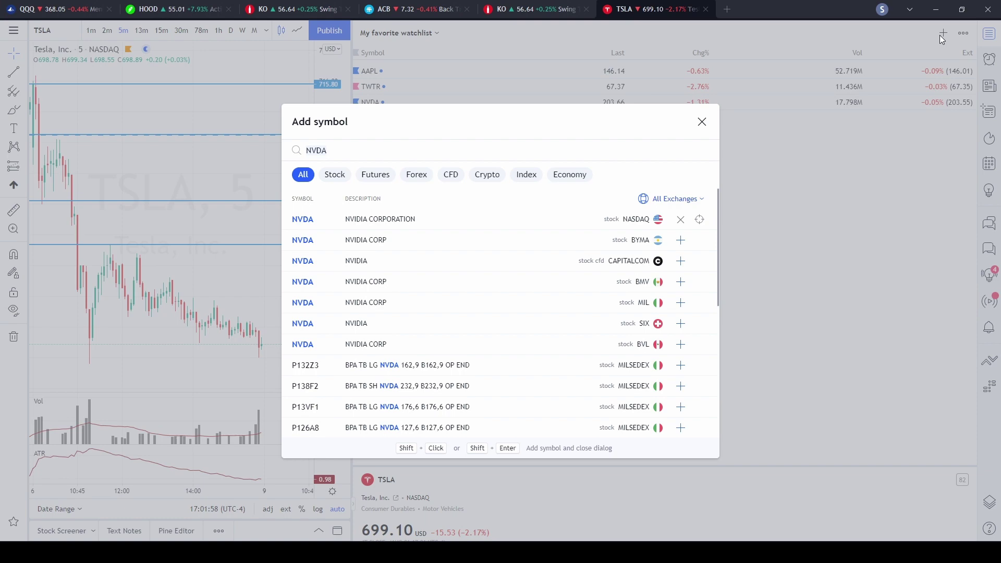
# Add the symbols TSLA, AMD and QQQ to the watchlist
pyautogui.write('TSLA')
pyautogui.press('Return')
pyautogui.write('AM')
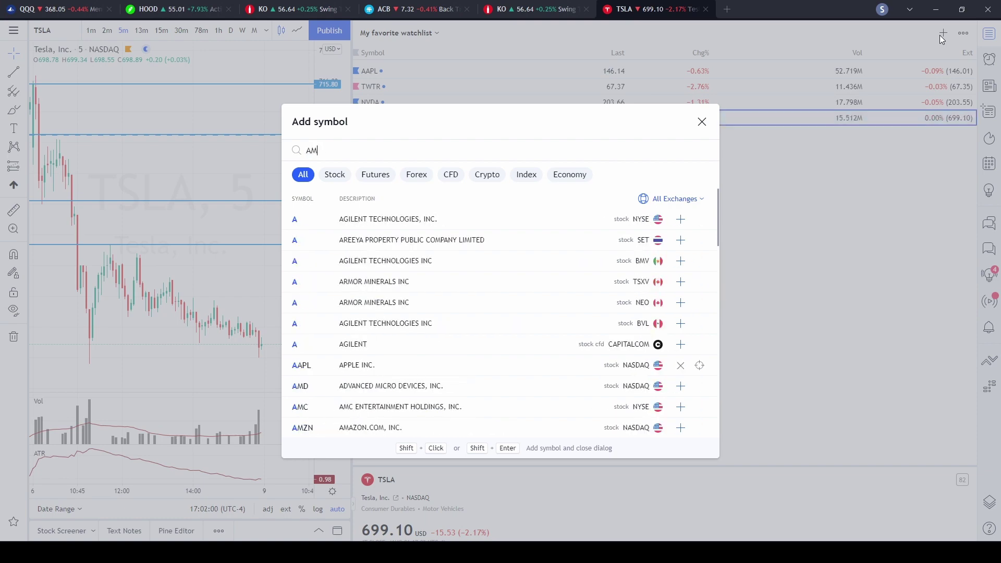
pyautogui.write('D')
pyautogui.press('Return')
pyautogui.write('QQQ')
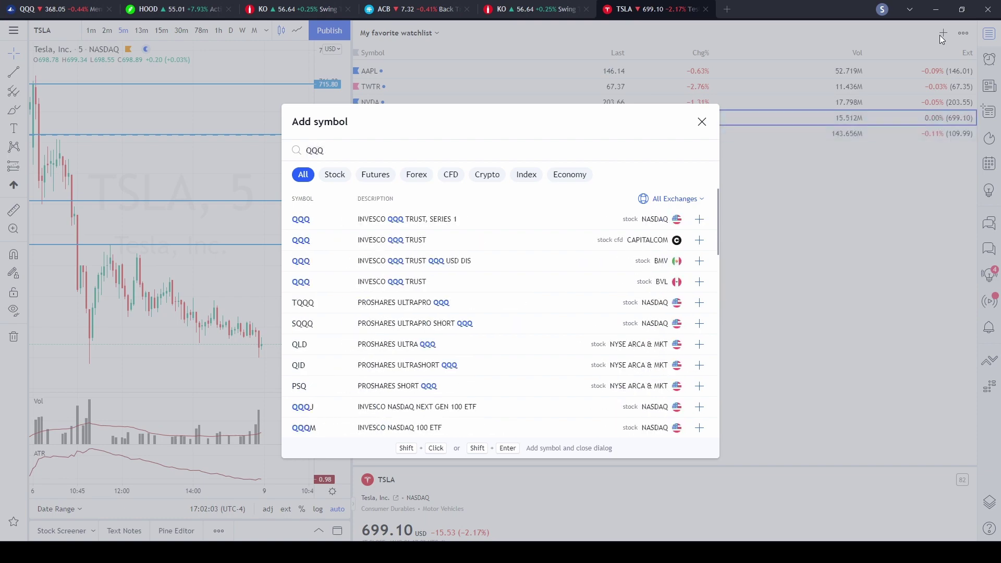
pyautogui.press('Return')
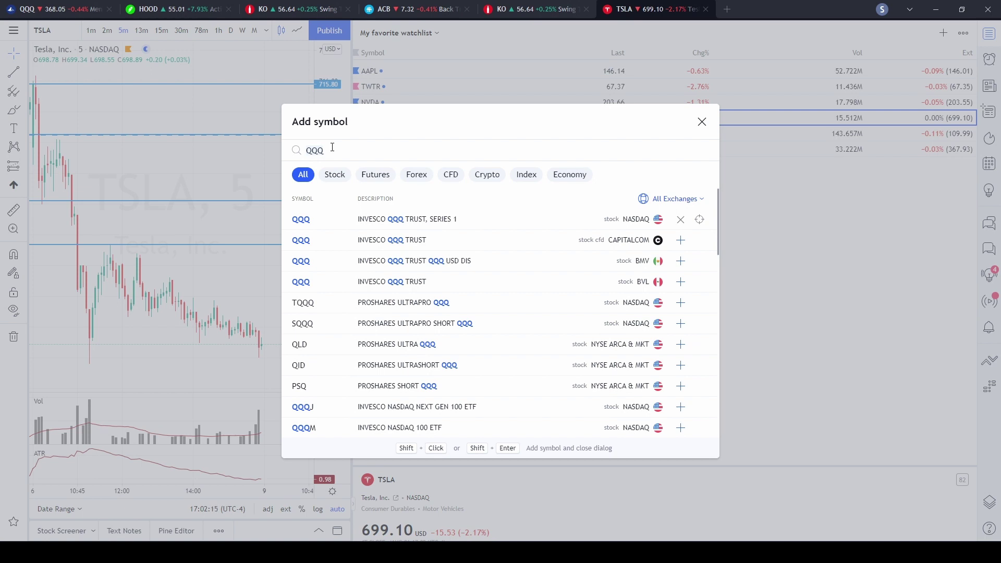
# Search by company name for MICROSOFT and add the NASDAQ-listed MSFT to the watchlist
pyautogui.press('BackSpace')
pyautogui.press('BackSpace')
pyautogui.press('BackSpace')
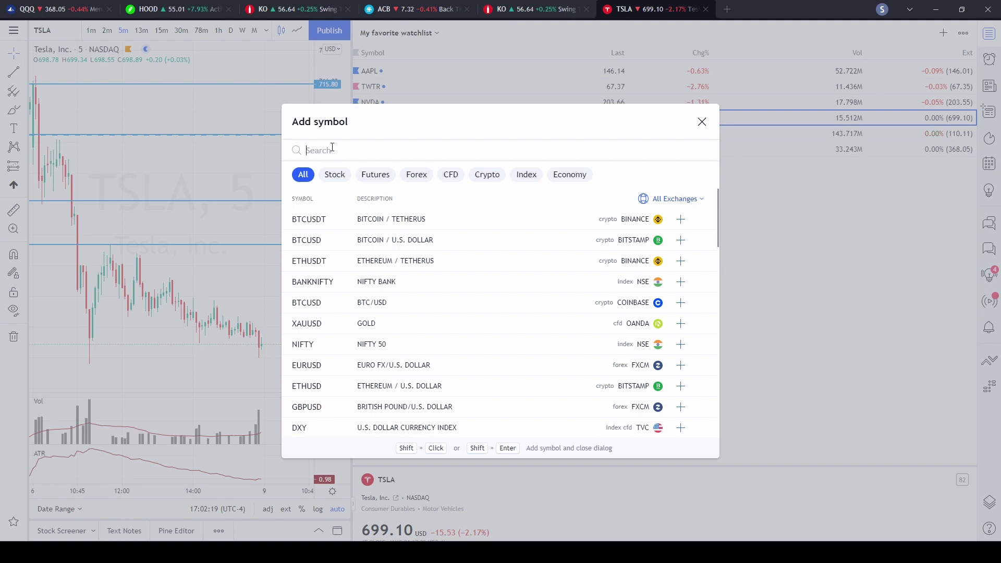
pyautogui.write('MICROS')
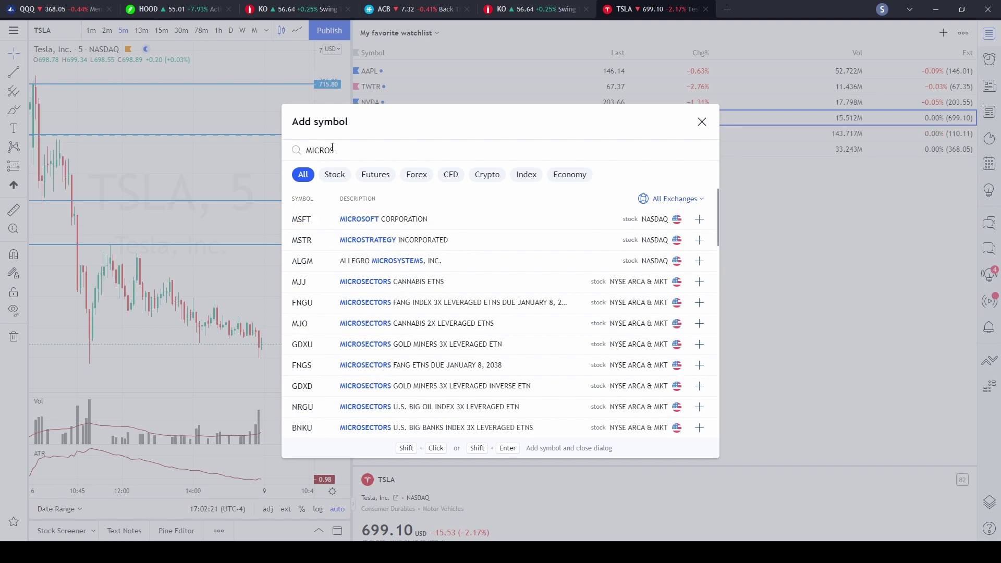
pyautogui.write('OFT')
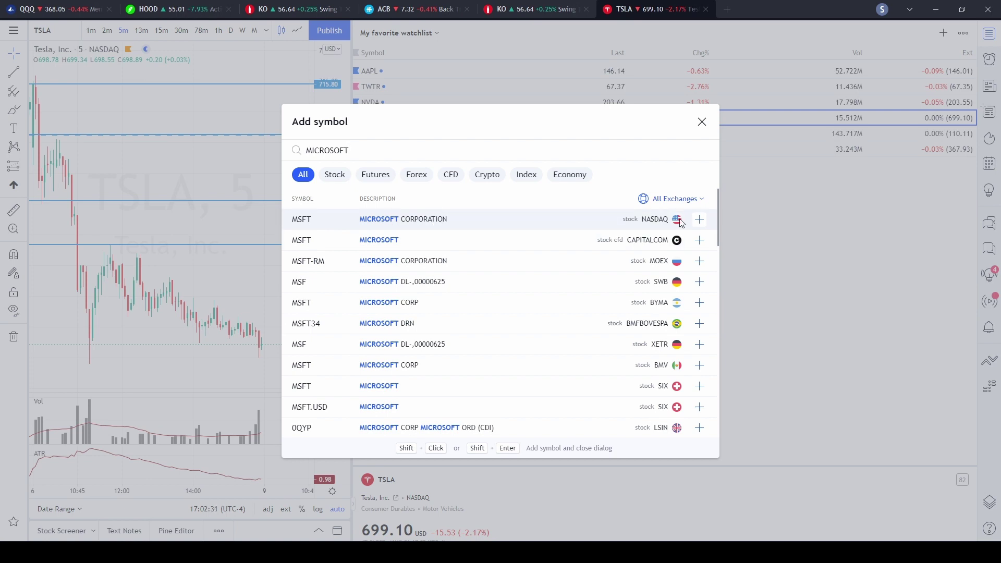
pyautogui.click(394, 224)
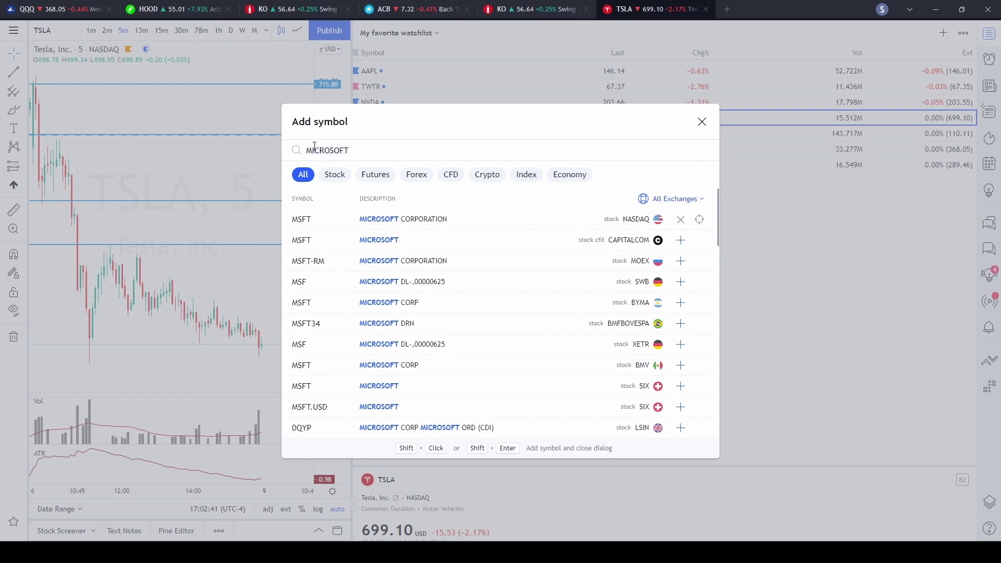
# Search by name for Duolingo, add DUOL to the watchlist and finish adding symbols
pyautogui.hotkey('ctrl', 'a')
pyautogui.write('DUOLIN')
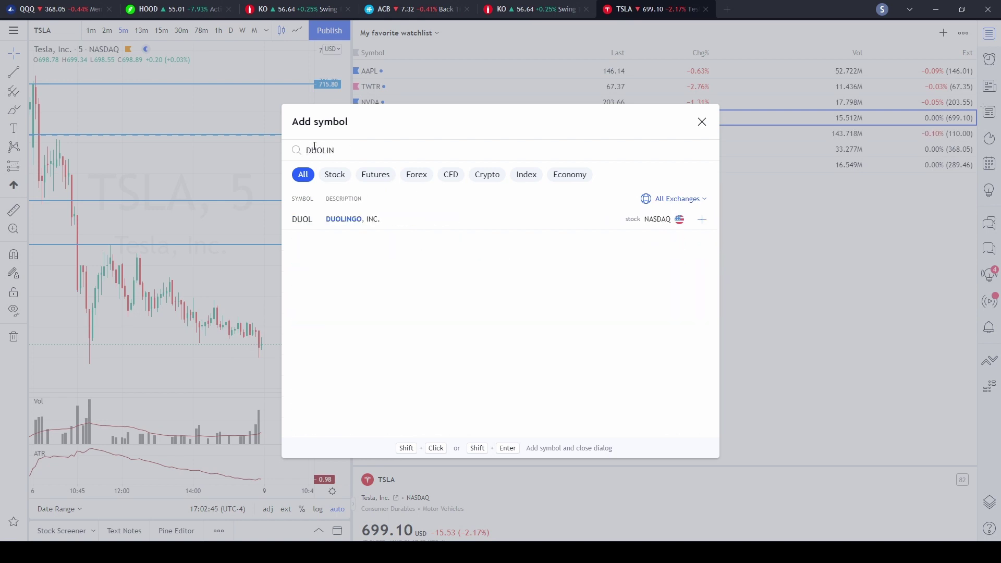
pyautogui.click(378, 227)
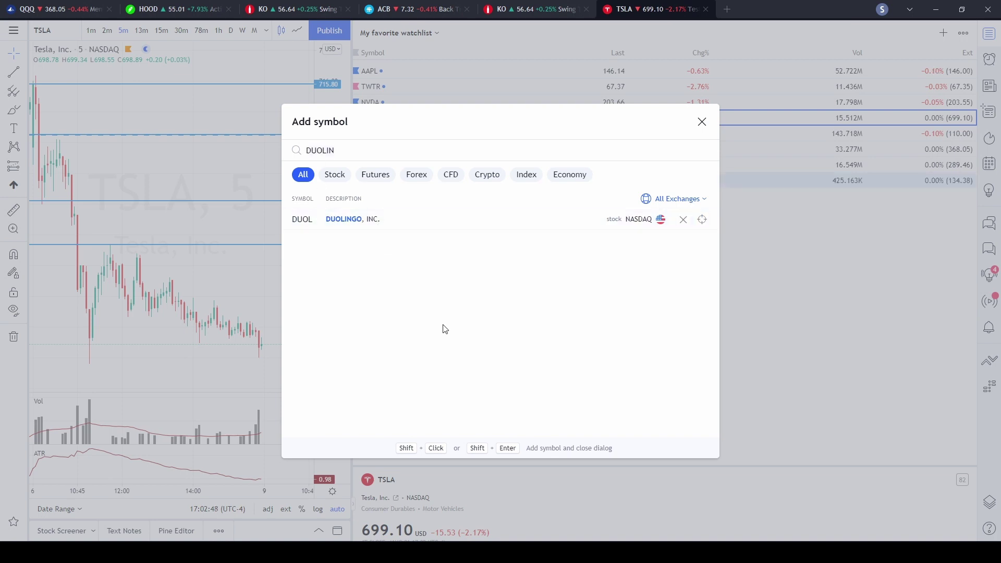
pyautogui.click(703, 123)
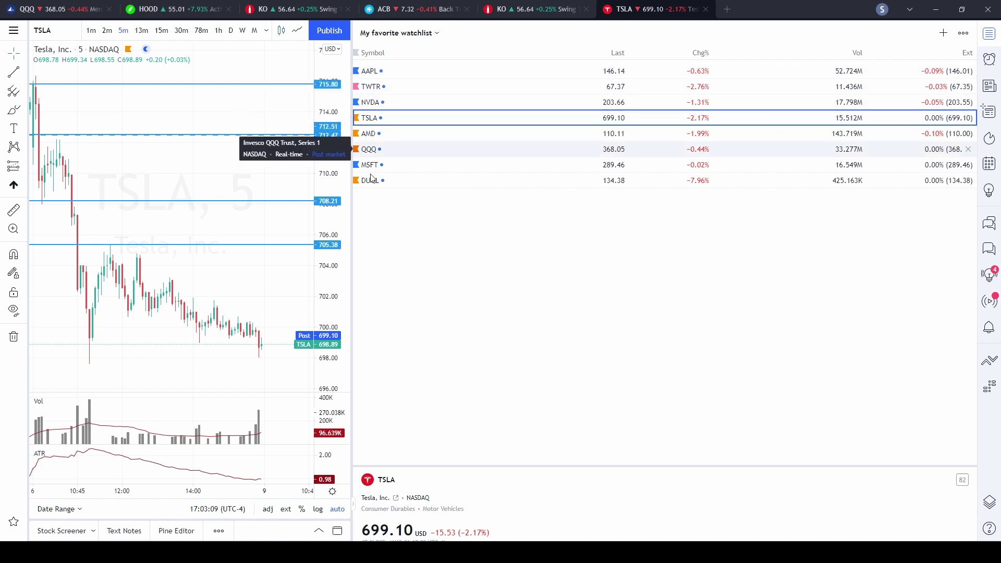
# Replace AAPL's blue flag in the watchlist with a cyan flag
pyautogui.click(357, 71)
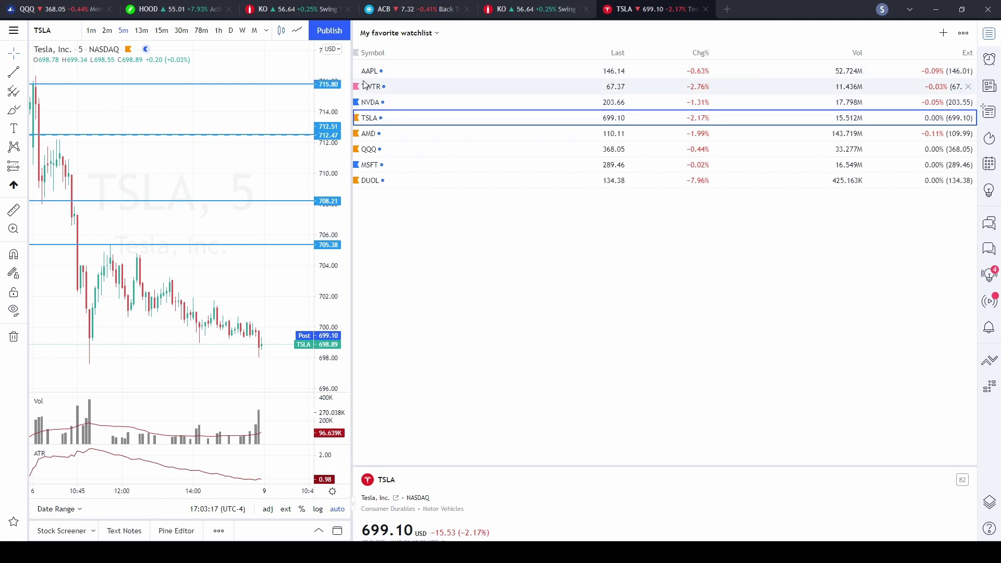
pyautogui.moveTo(357, 77)
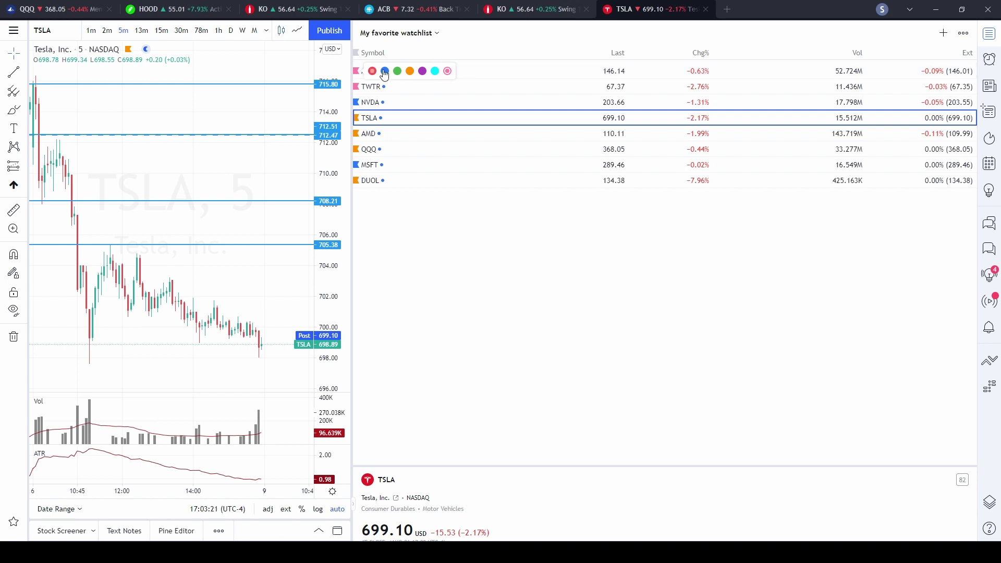
pyautogui.click(435, 72)
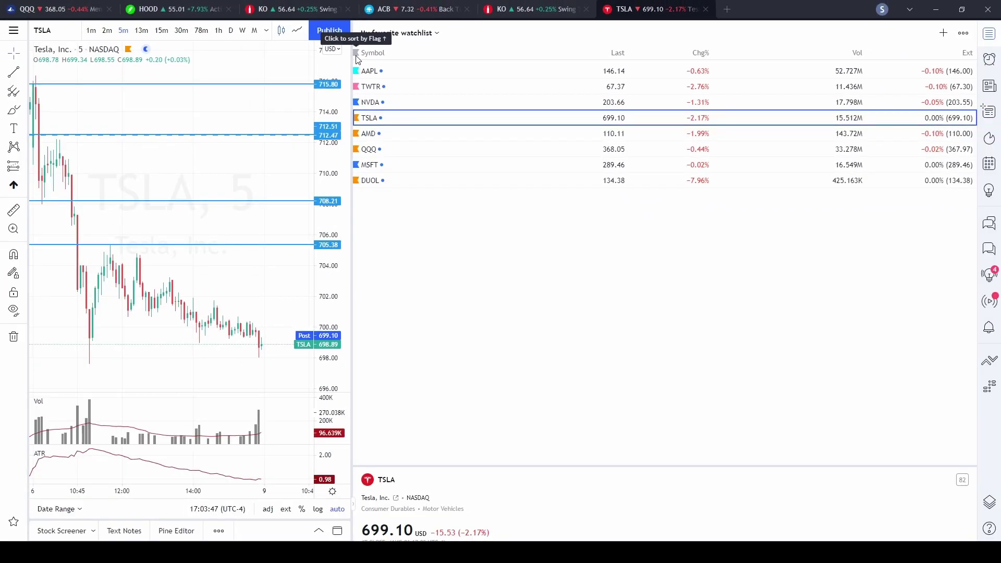
# Cycle the watchlist's flag sorting through ascending, descending and customized order, ending on ascending
pyautogui.click(358, 57)
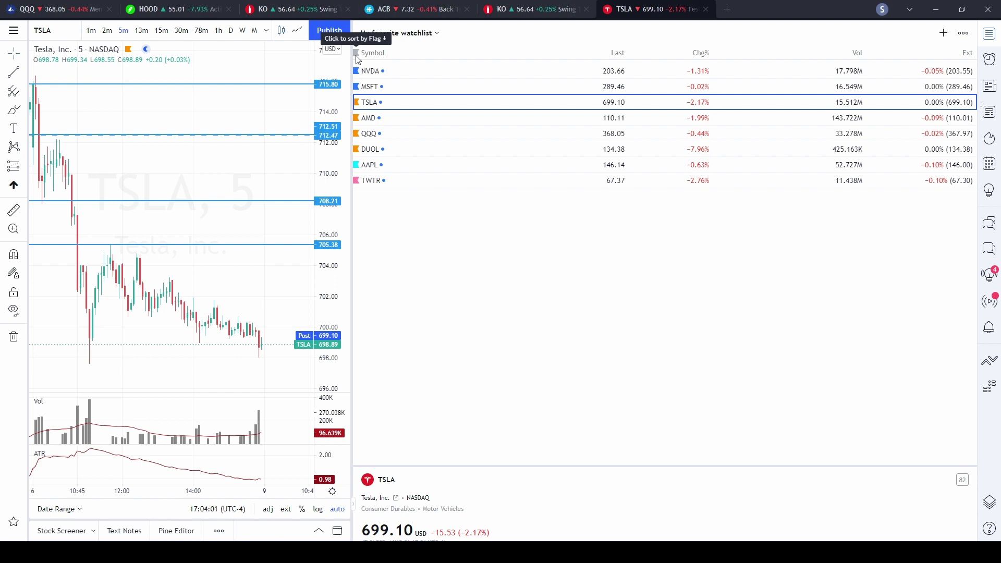
pyautogui.click(356, 53)
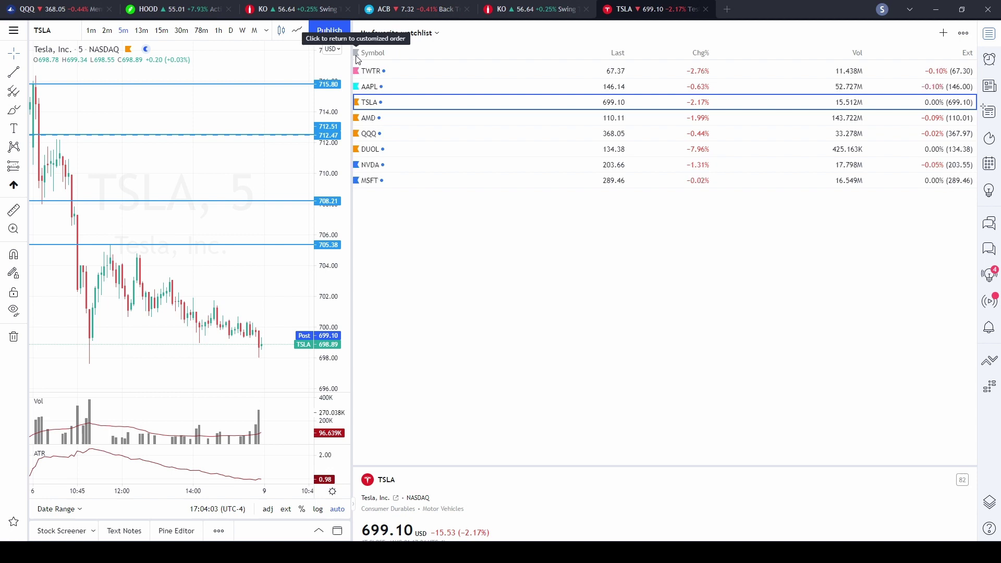
pyautogui.click(356, 52)
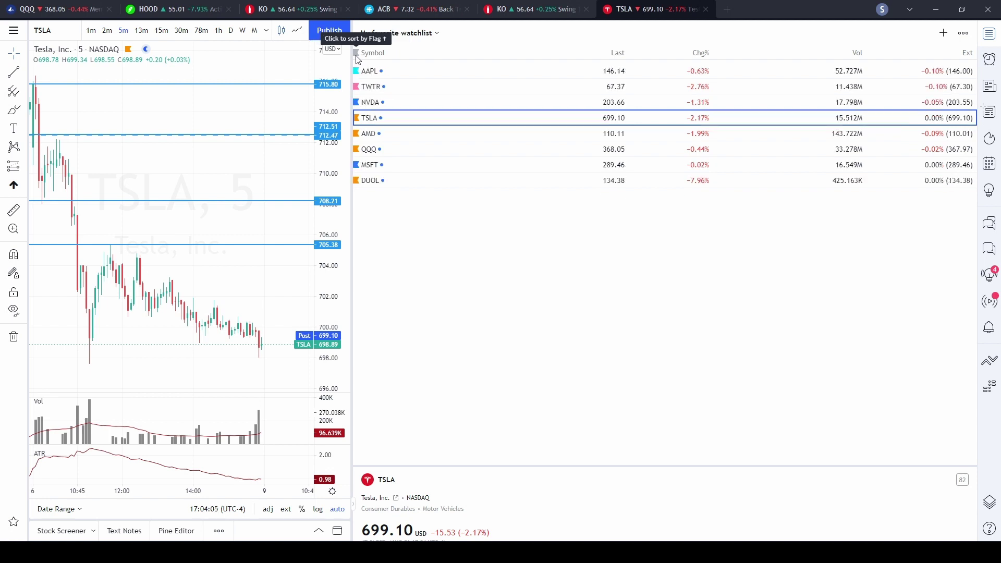
pyautogui.click(357, 58)
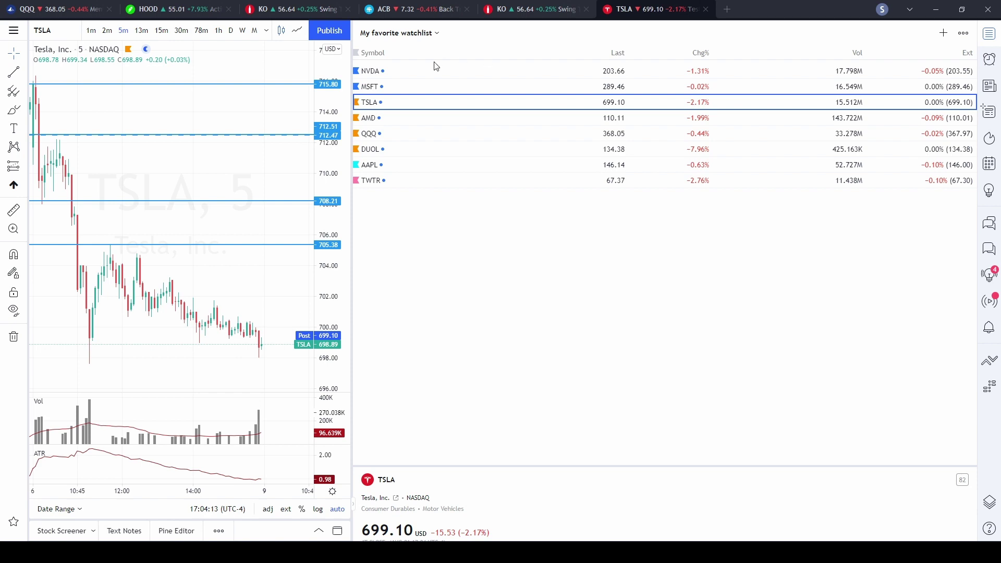
# Sort the watchlist in turn by symbol, last price, percent change in both directions, volume and extended hours
pyautogui.click(373, 53)
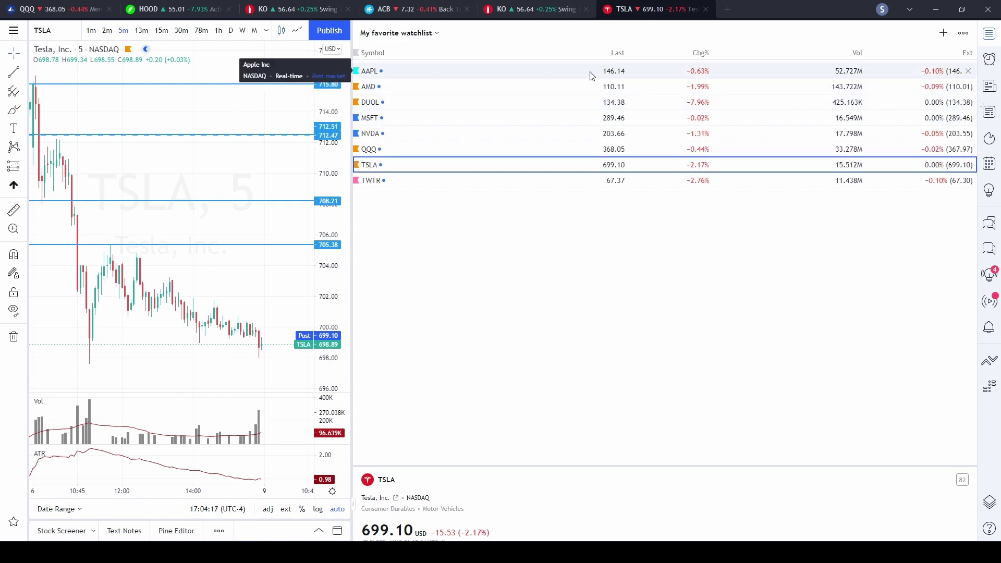
pyautogui.click(617, 52)
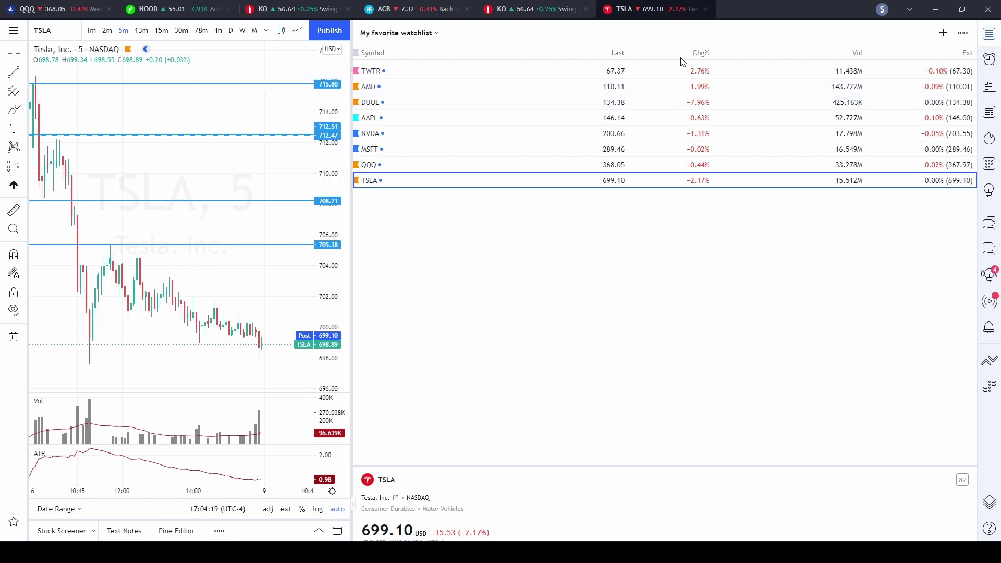
pyautogui.click(700, 53)
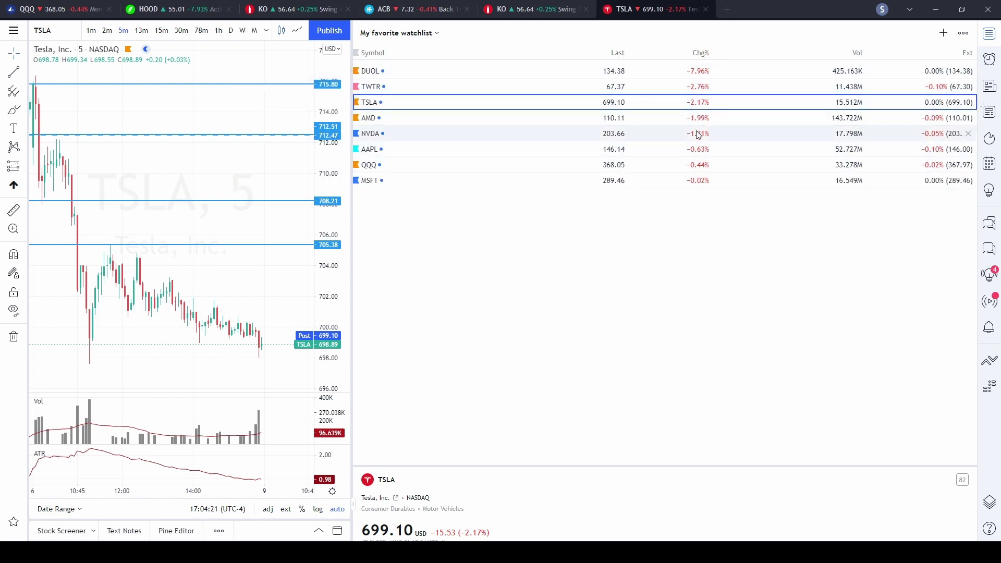
pyautogui.click(700, 53)
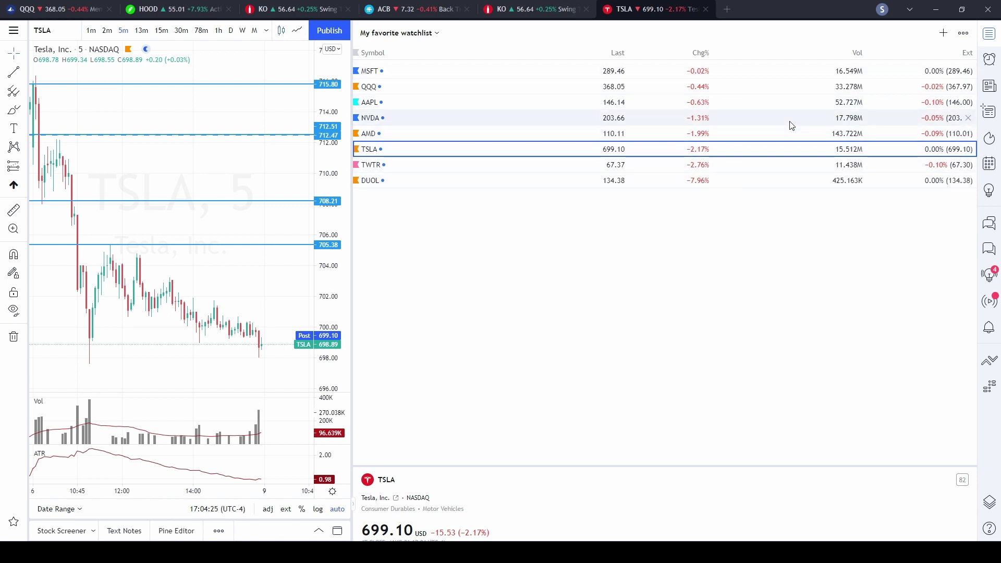
pyautogui.click(857, 52)
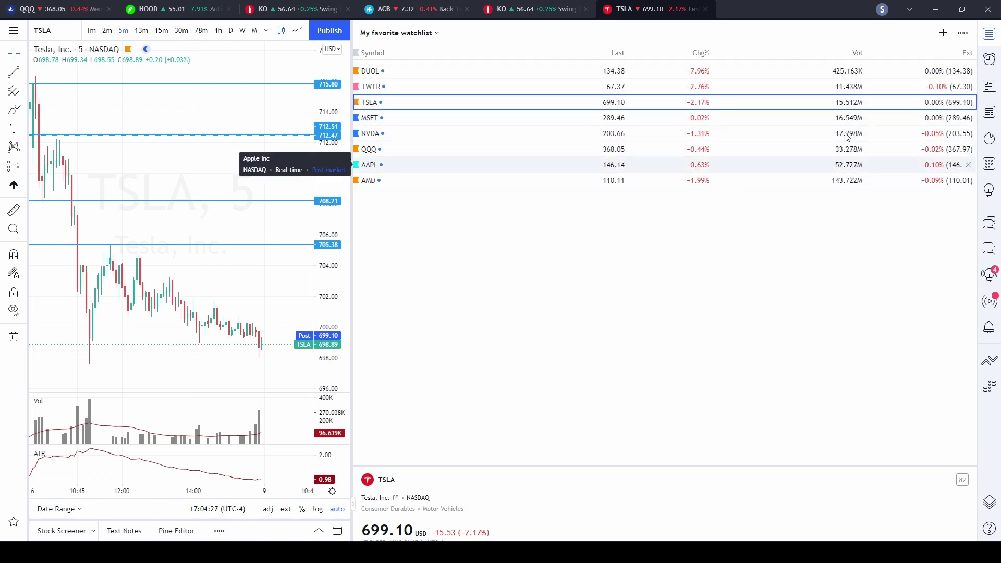
pyautogui.click(970, 53)
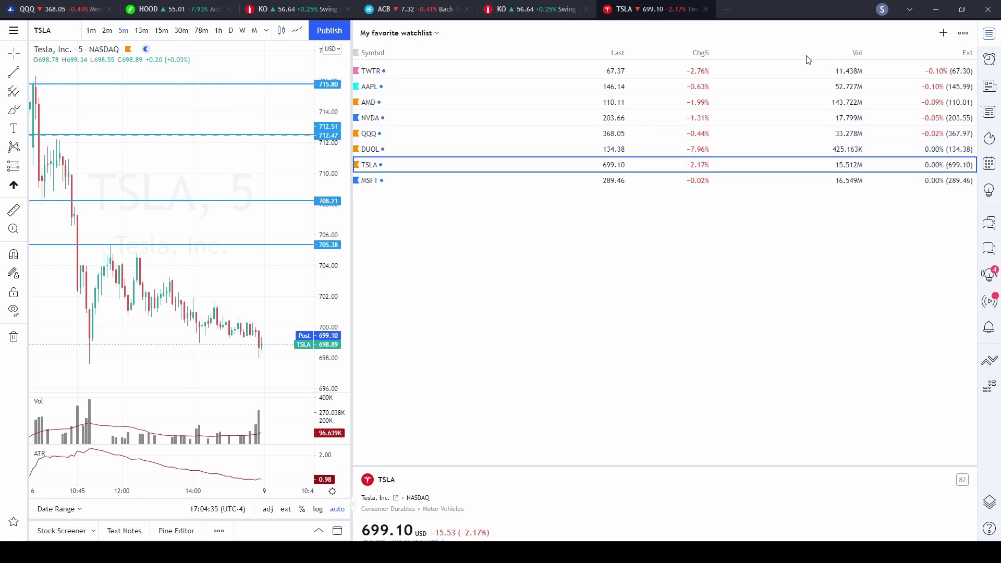
# Add the Change column to the watchlist, toggle Change and Change % off, and display both columns again
pyautogui.click(964, 36)
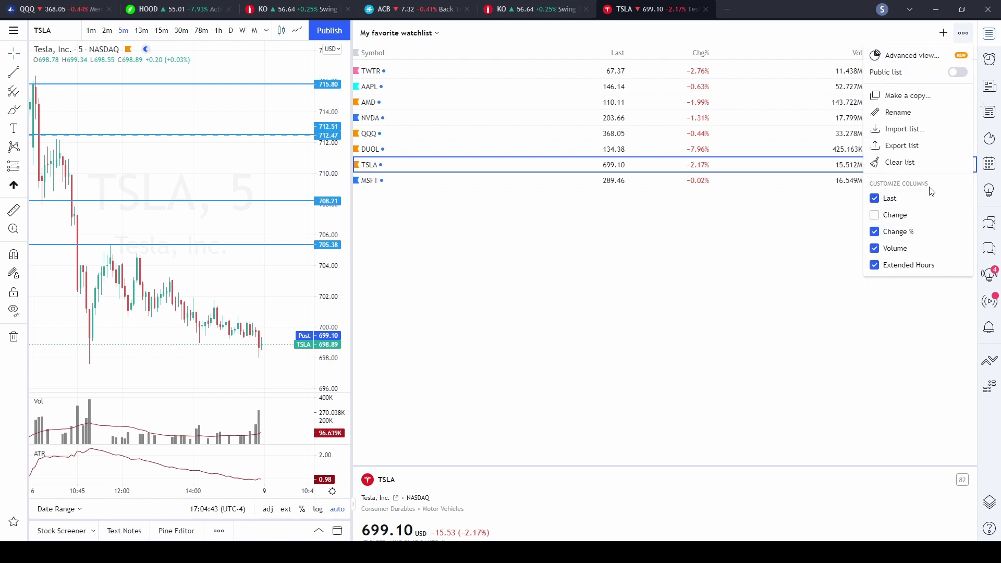
pyautogui.click(875, 216)
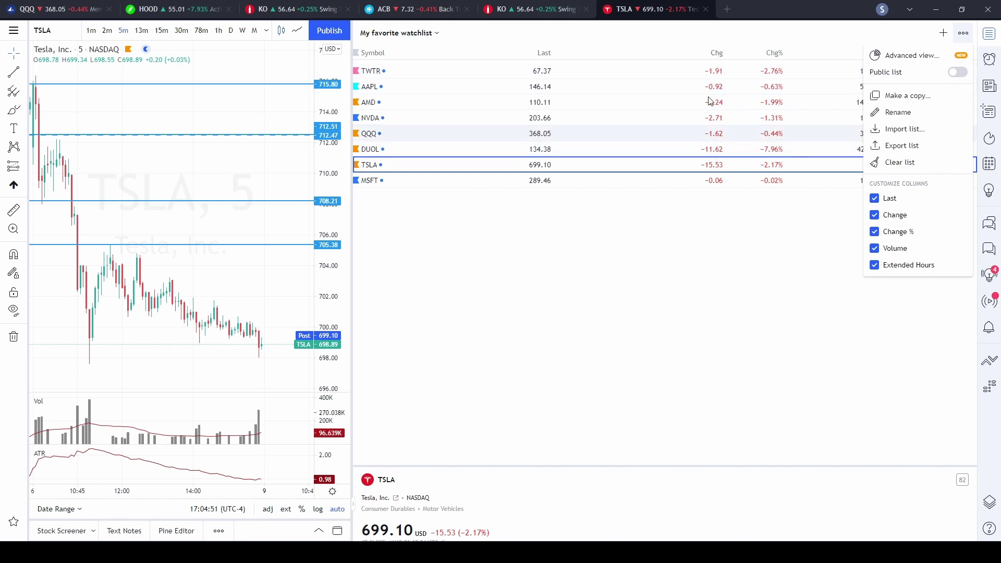
pyautogui.click(876, 215)
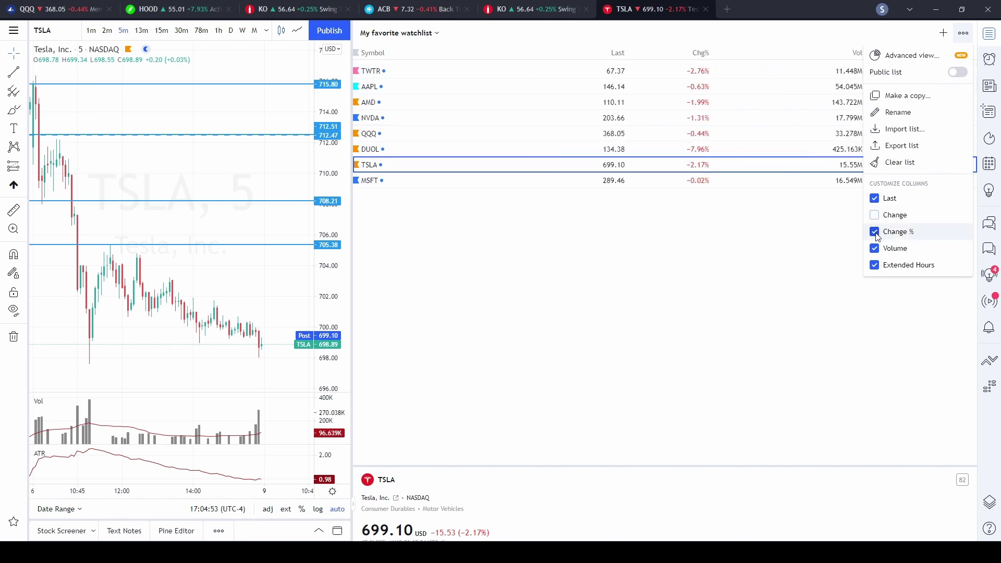
pyautogui.click(877, 235)
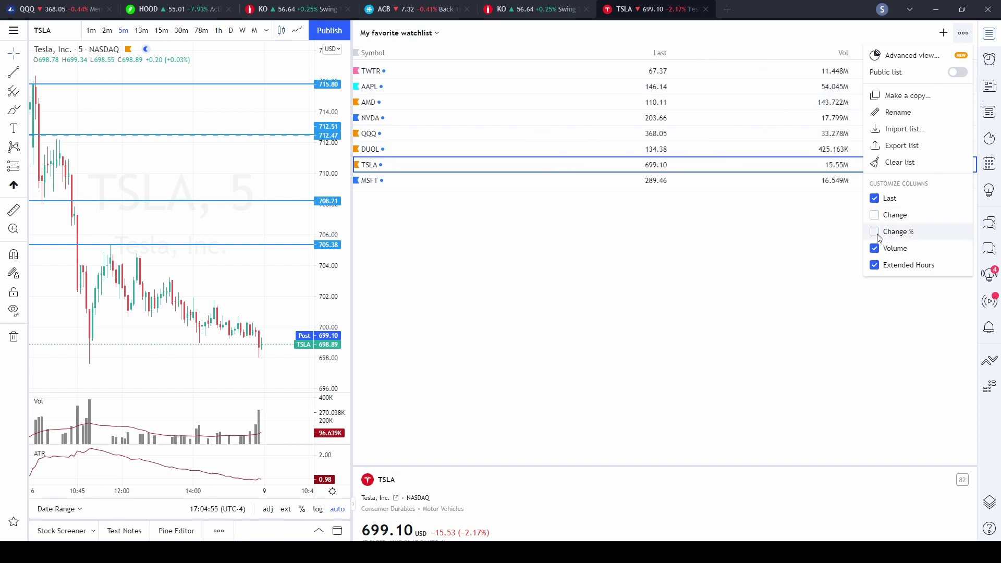
pyautogui.click(879, 234)
pyautogui.click(875, 215)
pyautogui.click(964, 35)
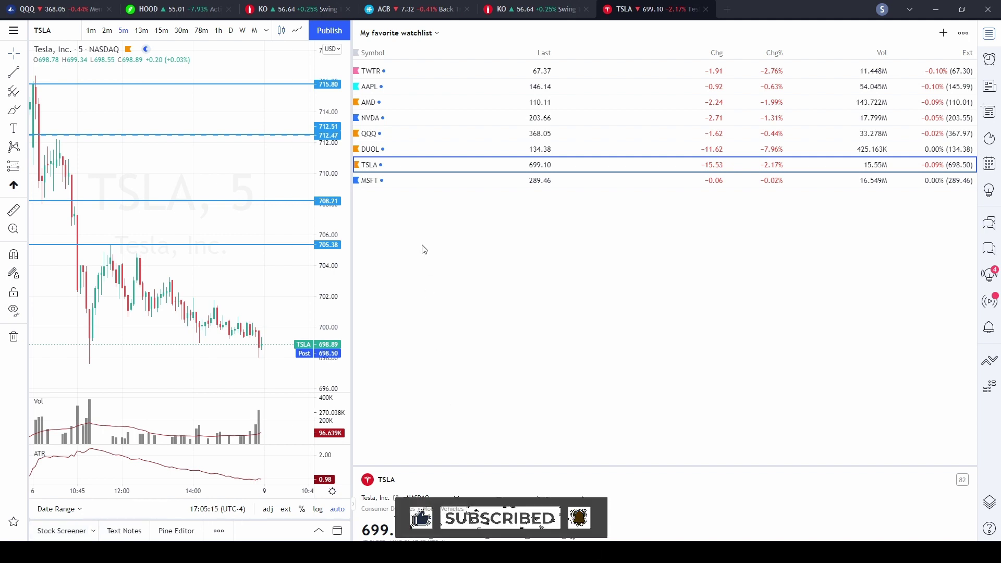
# Insert a section above AMD in the watchlist and name it GAP UP
pyautogui.rightClick(435, 107)
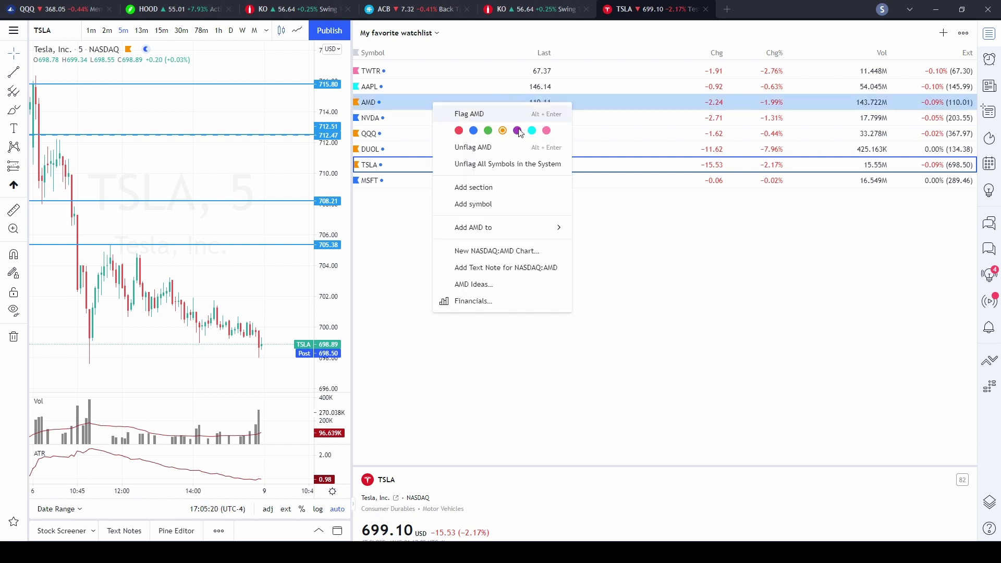
pyautogui.click(478, 190)
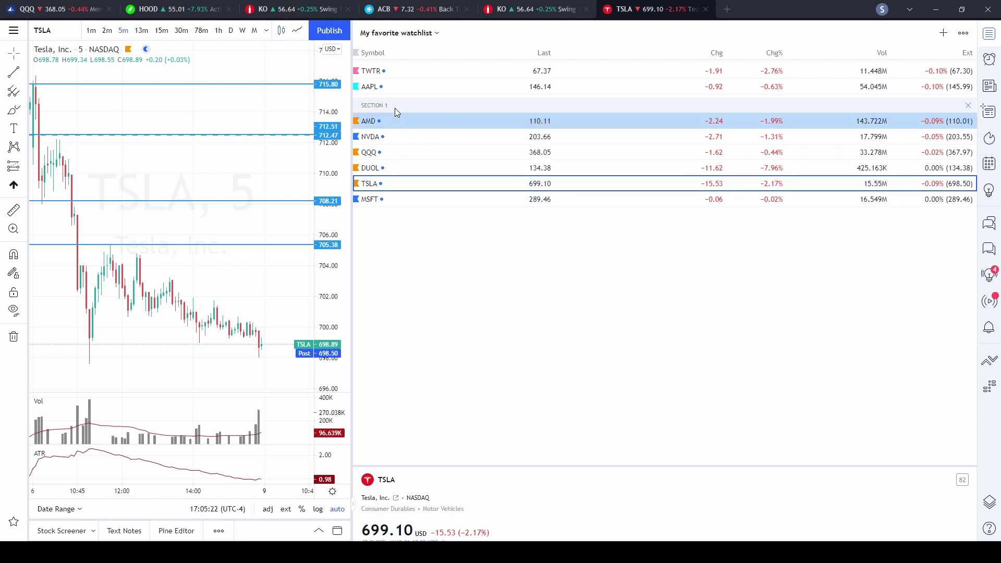
pyautogui.click(360, 108)
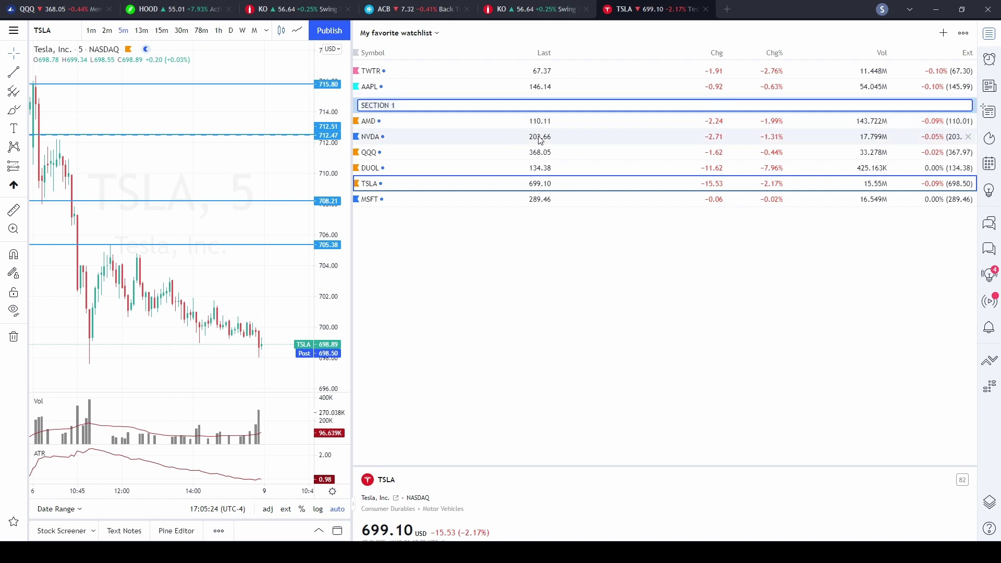
pyautogui.write('GA')
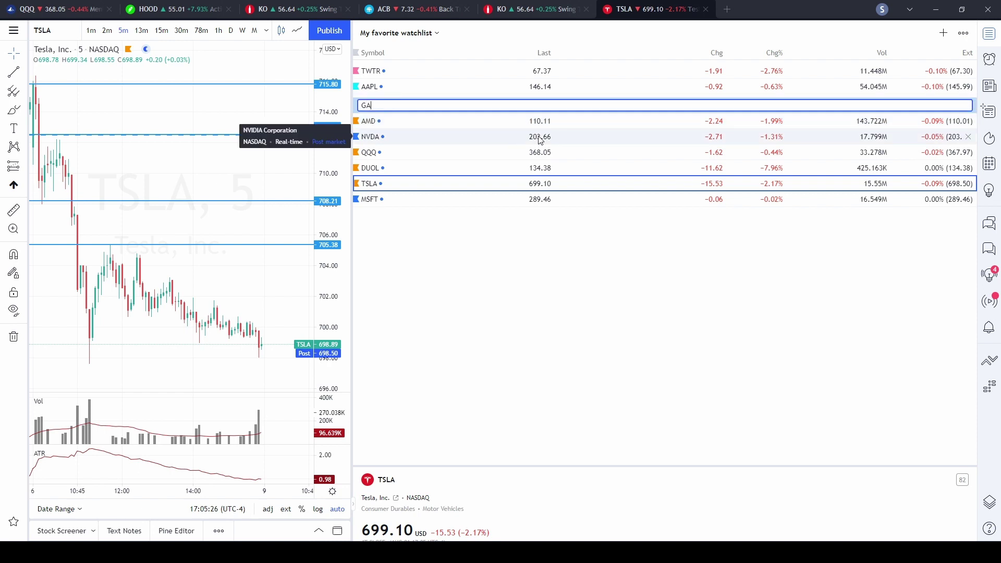
pyautogui.write('P AUP U')
pyautogui.press('Return')
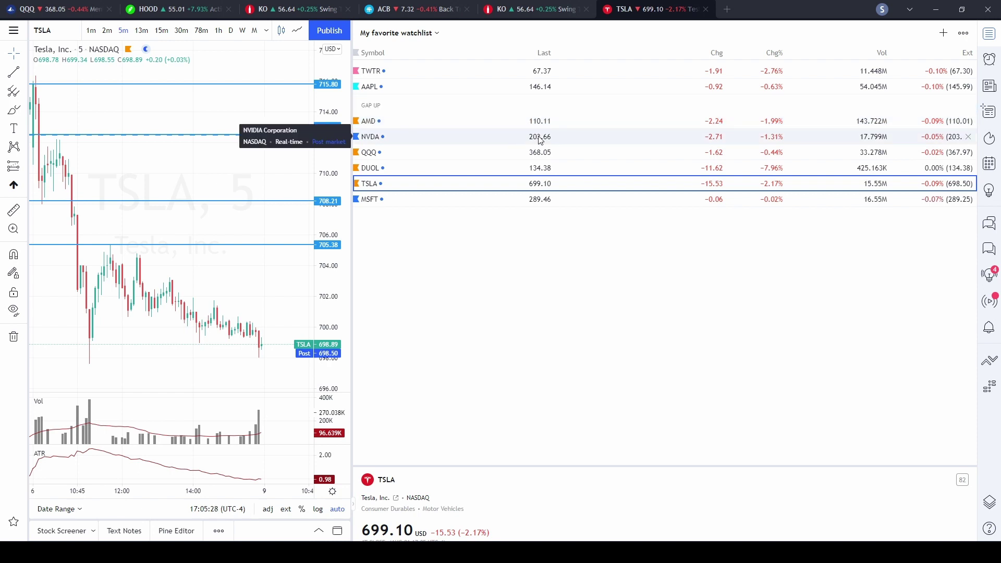
# Insert a second section above QQQ in the watchlist and name it GAP DOWN
pyautogui.rightClick(405, 154)
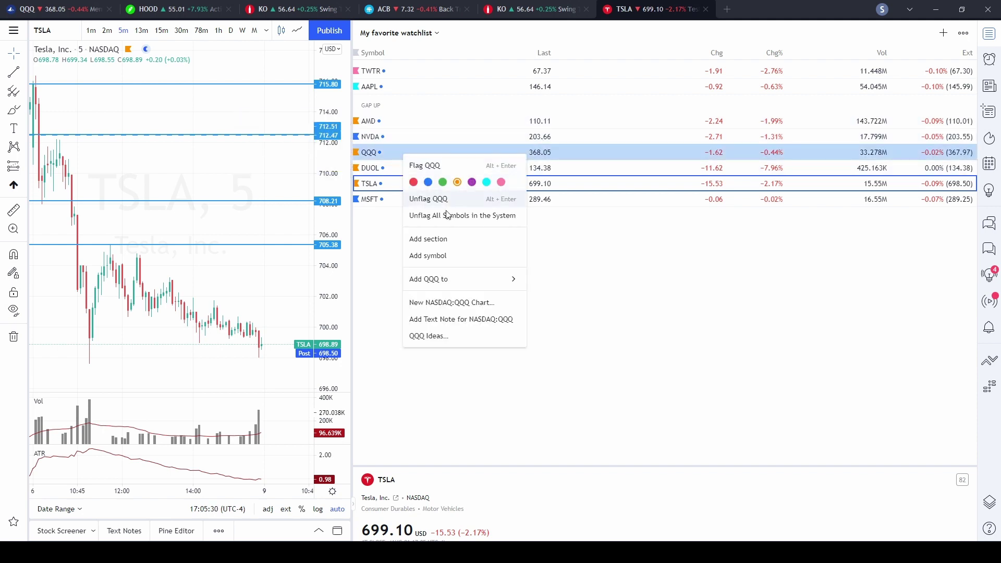
pyautogui.click(444, 242)
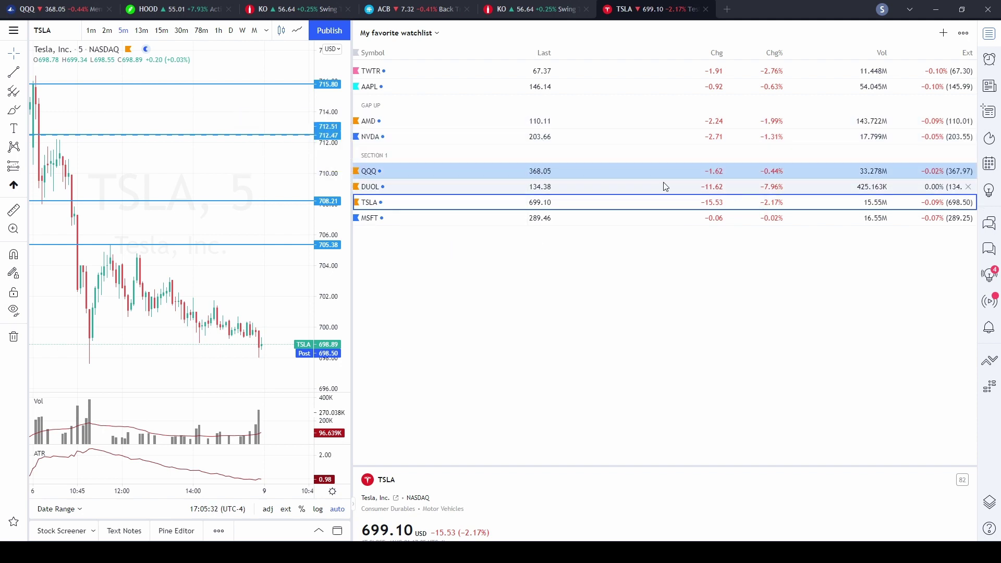
pyautogui.doubleClick(615, 156)
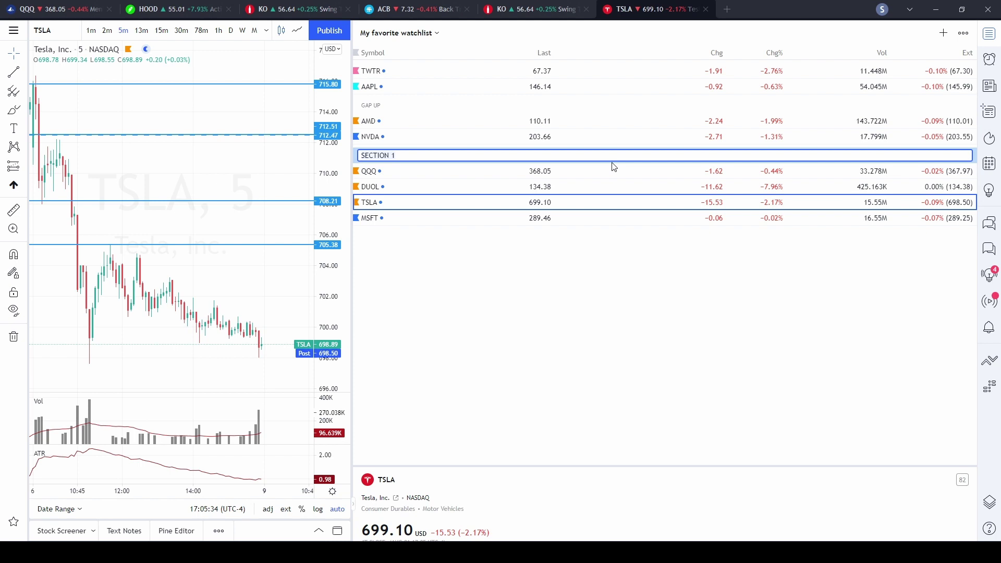
pyautogui.write('GAP DOWN')
pyautogui.press('Return')
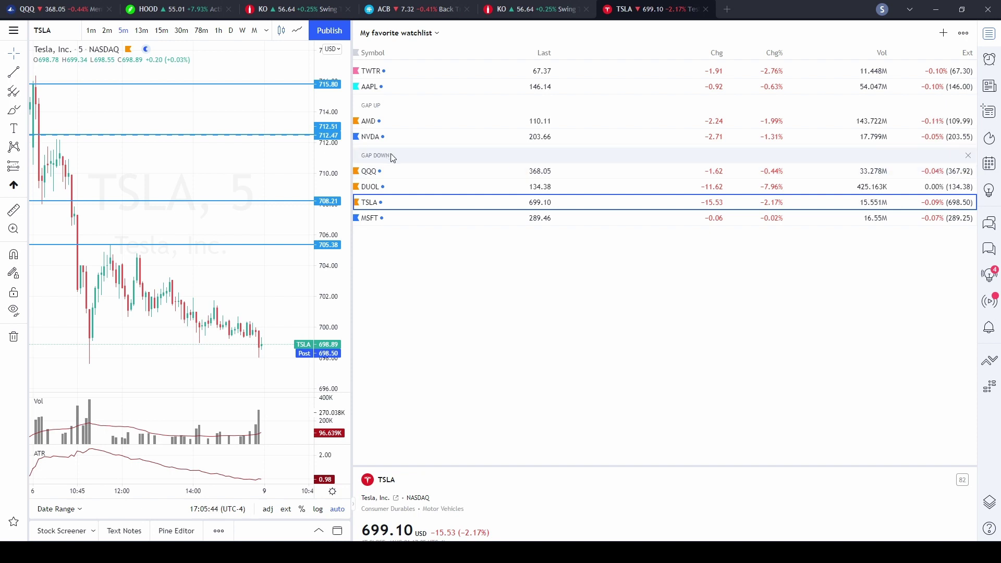
# Move QQQ and AAPL into the GAP UP section, and sort the sectioned watchlist by symbol and by last price
pyautogui.moveTo(407, 160); pyautogui.dragTo(445, 135)
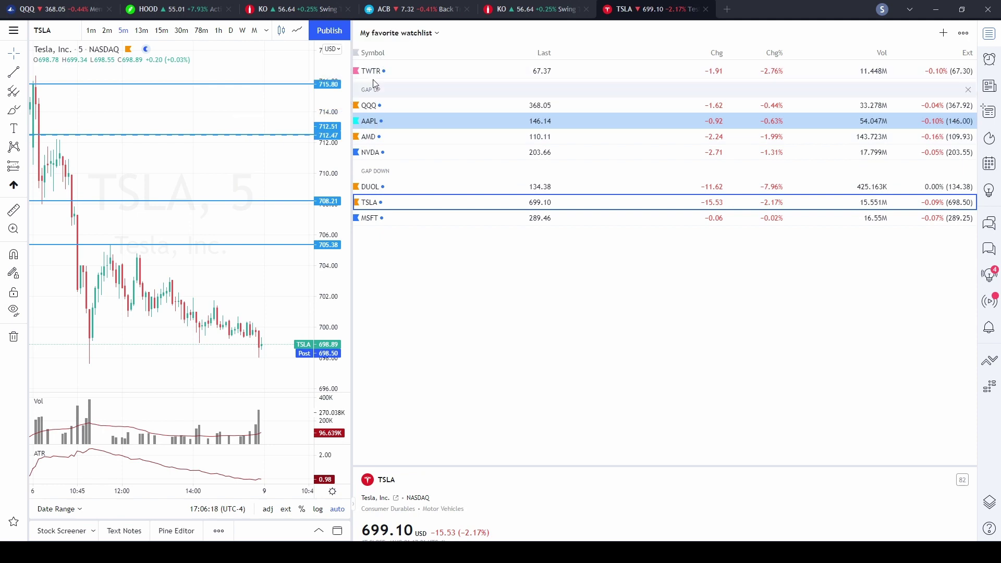
pyautogui.click(374, 53)
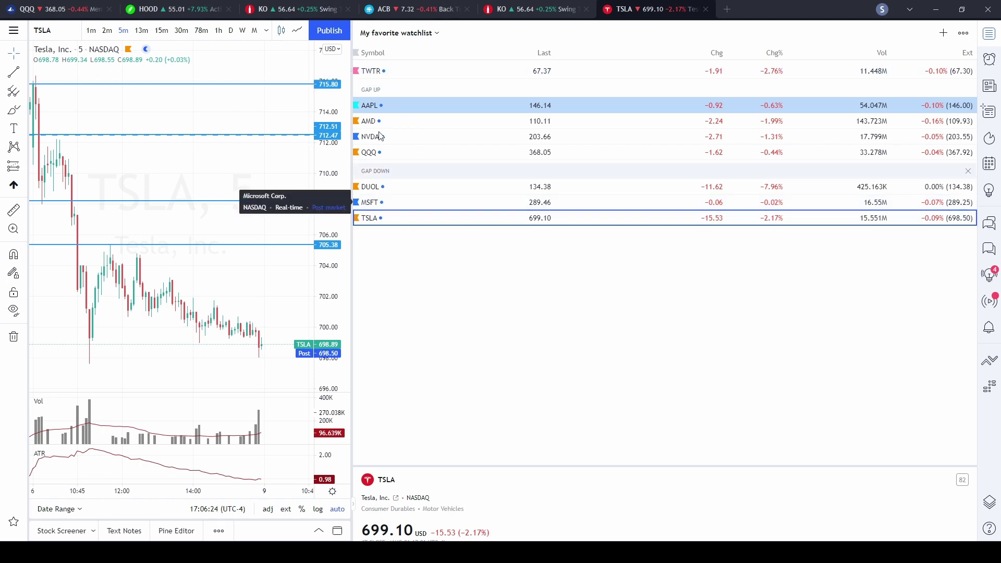
pyautogui.click(545, 53)
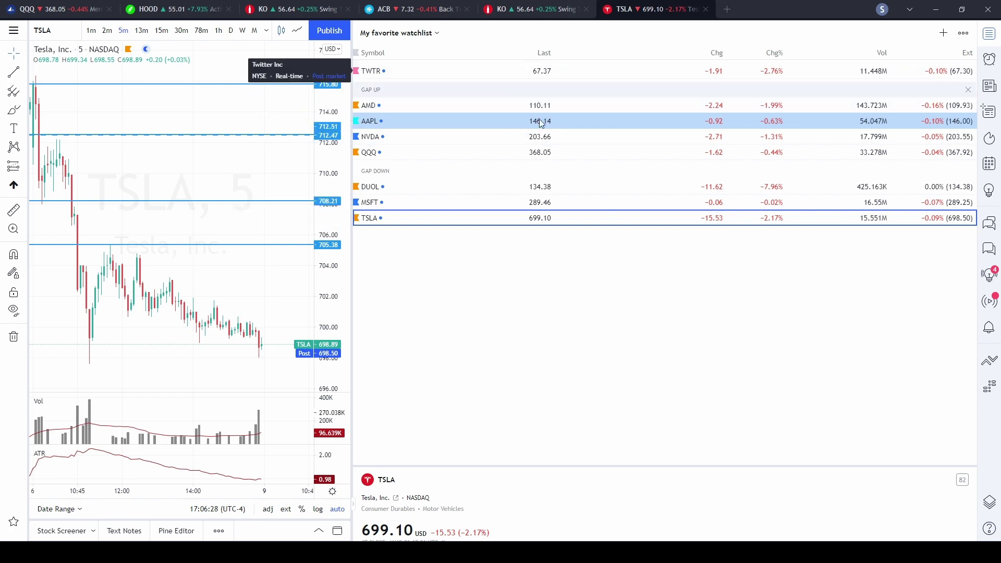
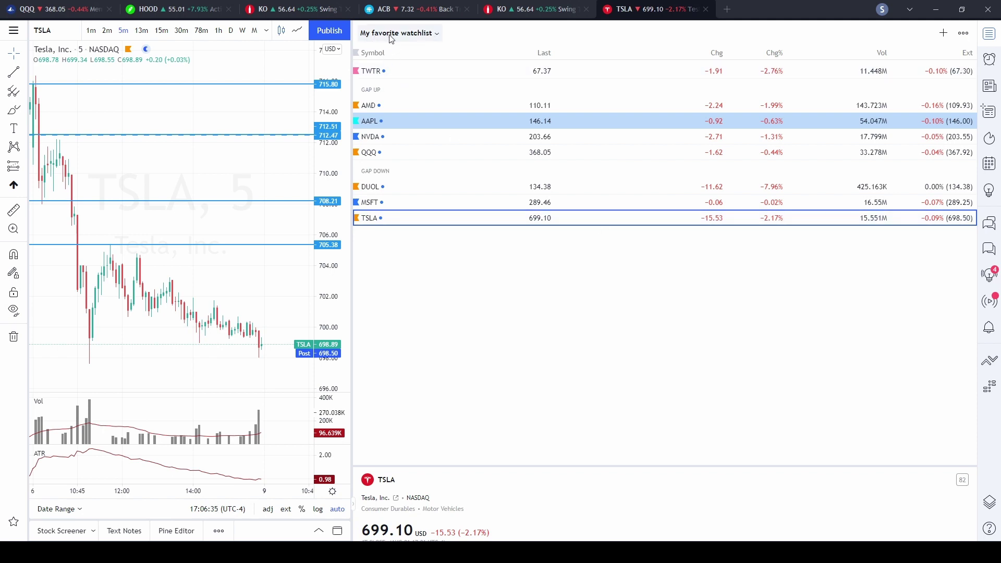
# View the symbols in the Blue List and the Orange flag list, and return to My favorite watchlist
pyautogui.click(436, 35)
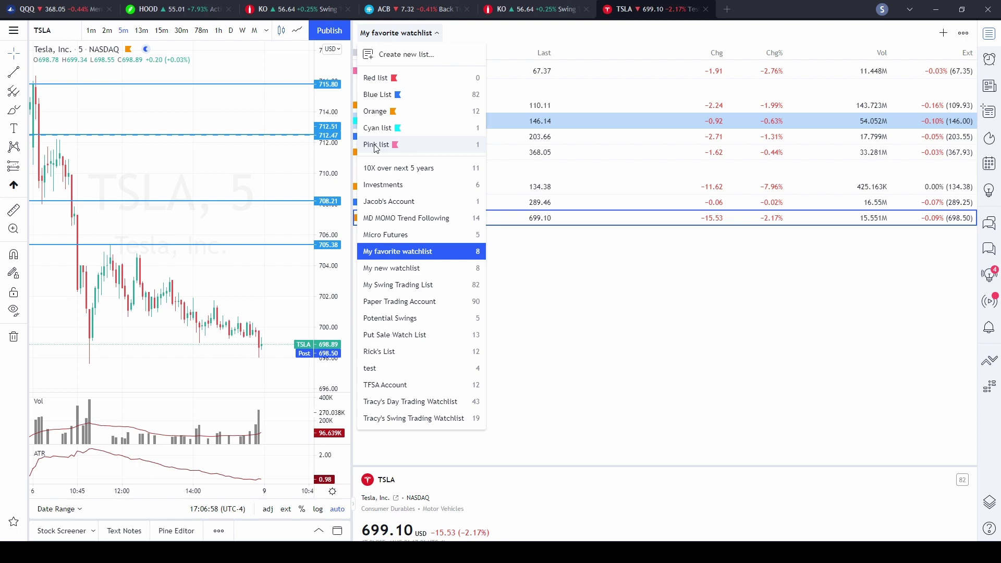
pyautogui.click(378, 95)
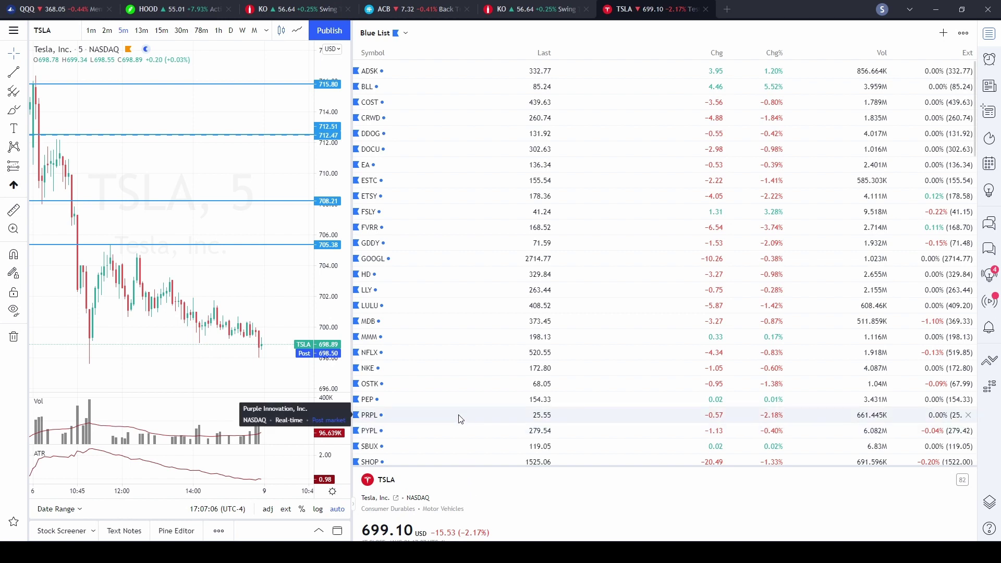
pyautogui.click(406, 33)
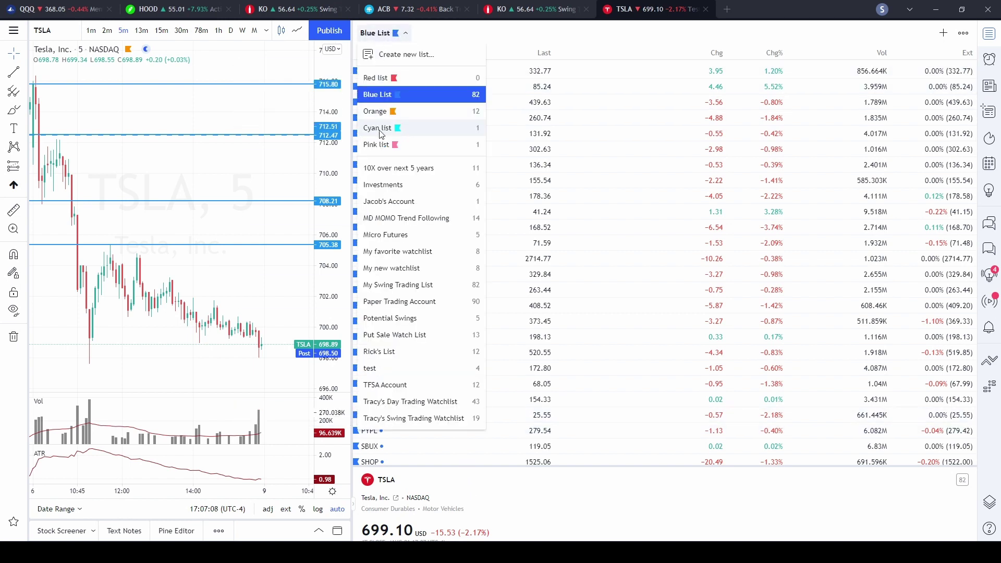
pyautogui.click(376, 111)
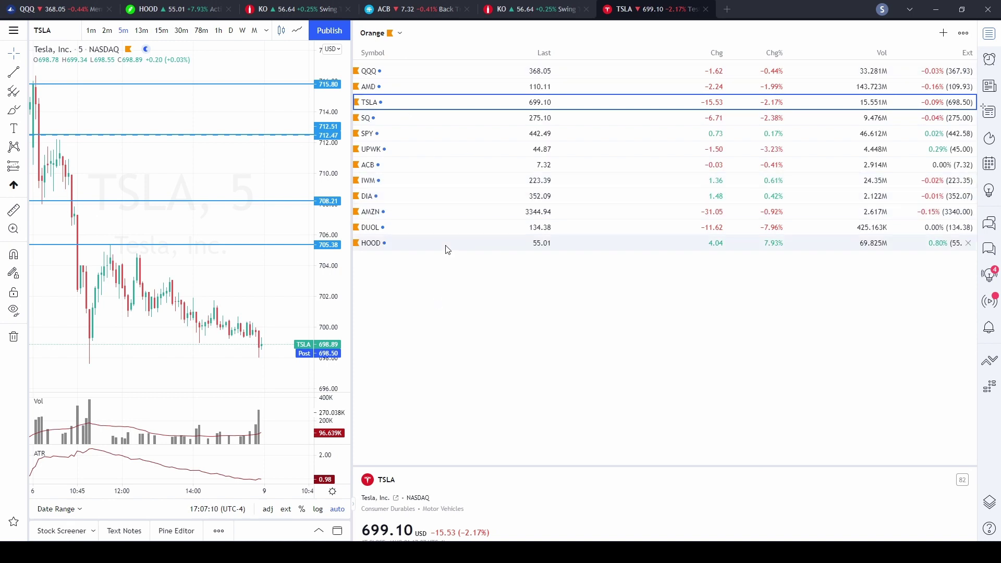
pyautogui.click(384, 33)
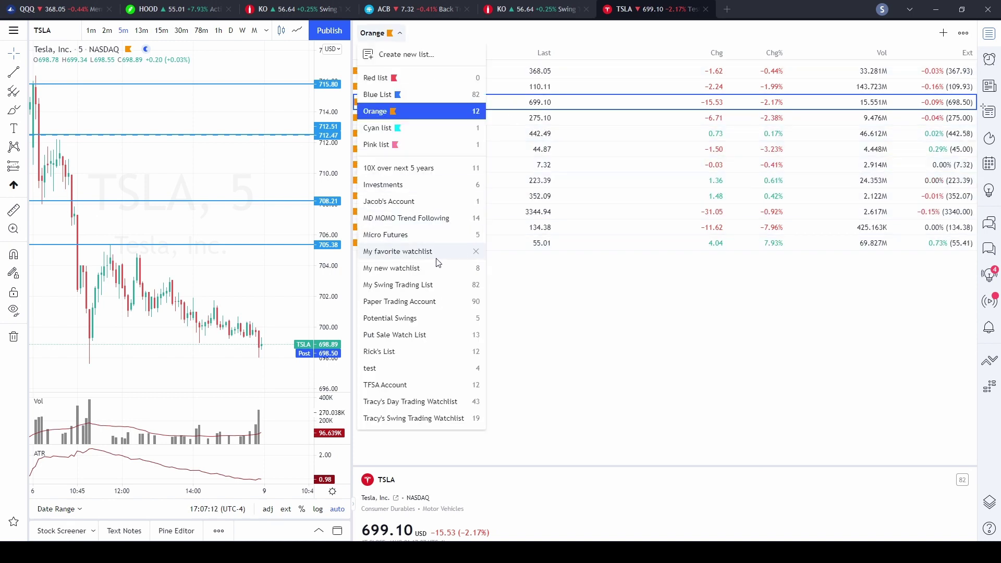
pyautogui.click(401, 252)
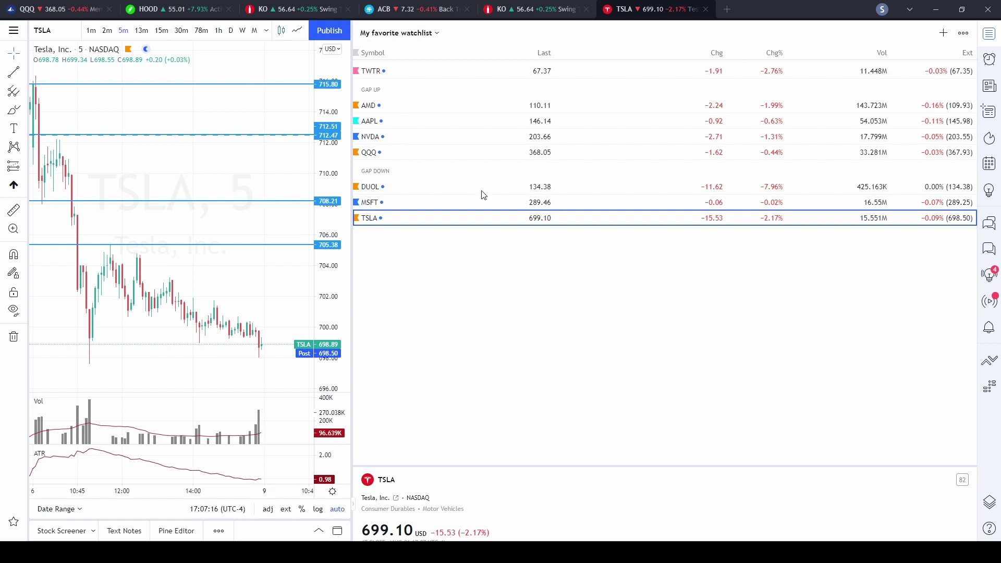
# Delete the saved watchlist named test
pyautogui.click(427, 34)
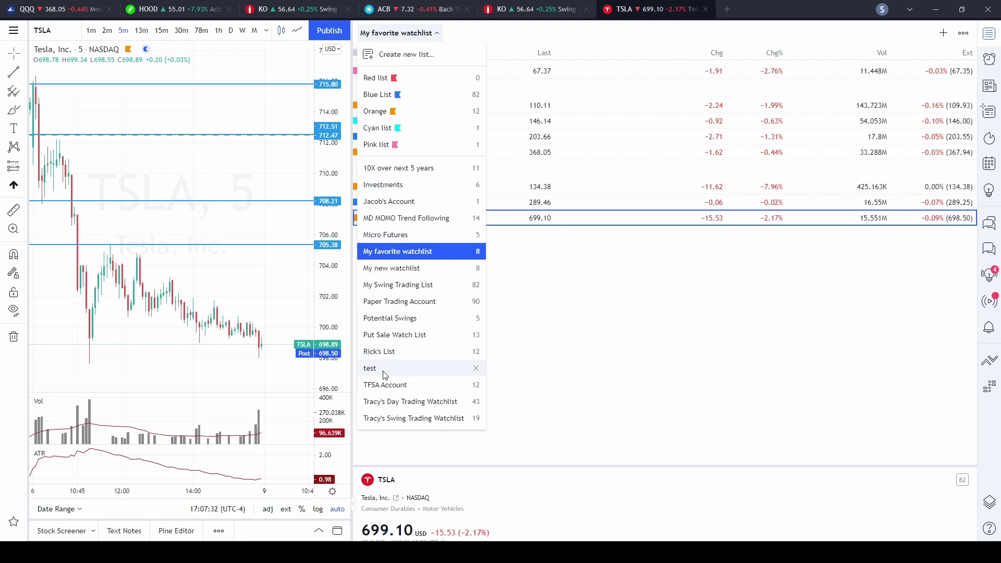
pyautogui.click(476, 368)
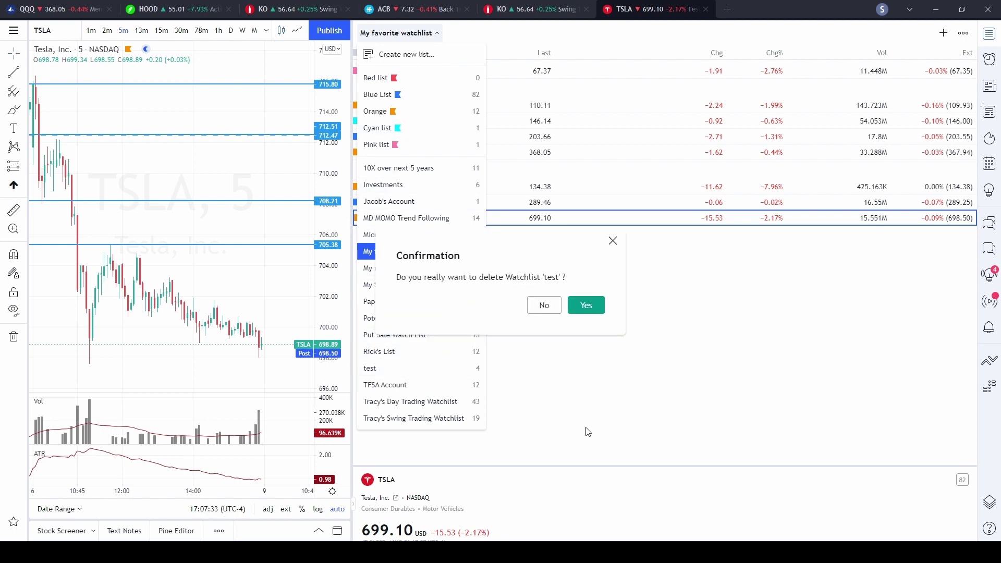
pyautogui.click(595, 308)
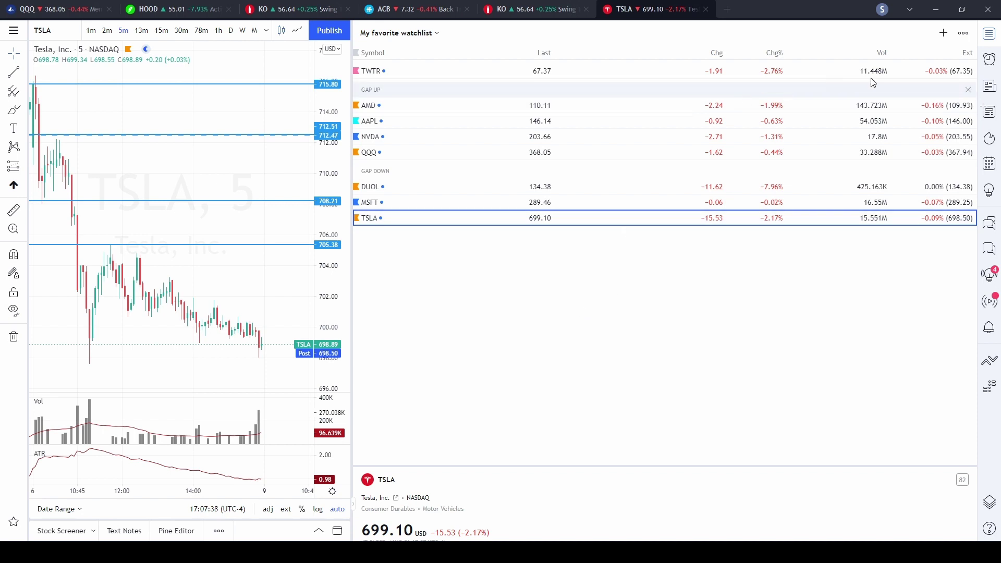
# Review the options of My favorite watchlist and remove TSLA from its GAP DOWN section
pyautogui.click(964, 34)
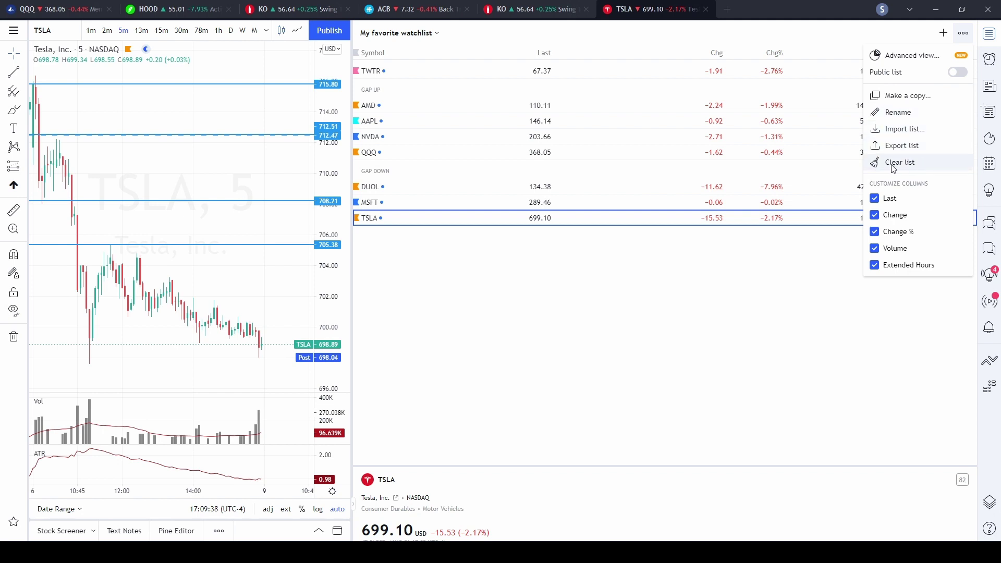
pyautogui.click(808, 247)
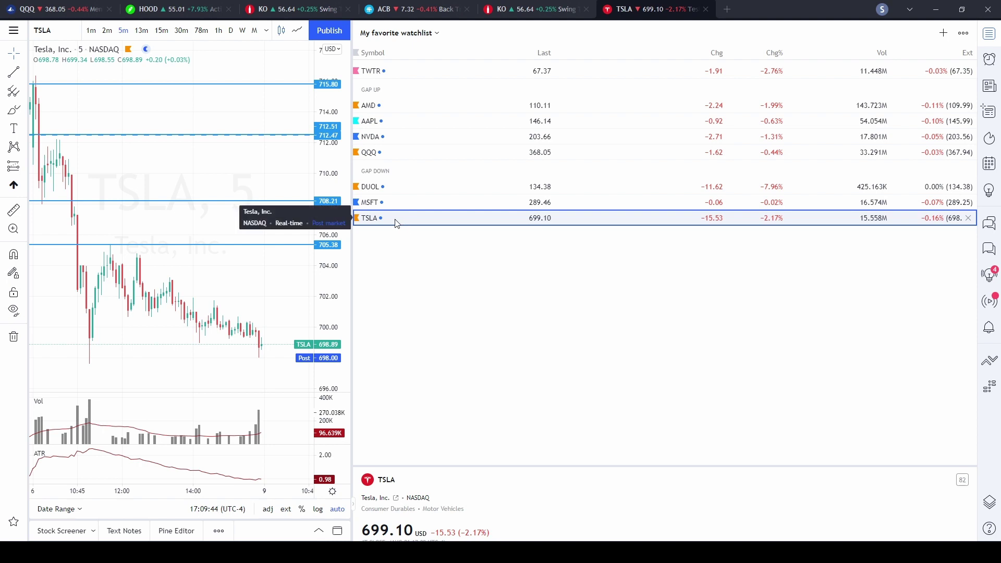
pyautogui.click(968, 218)
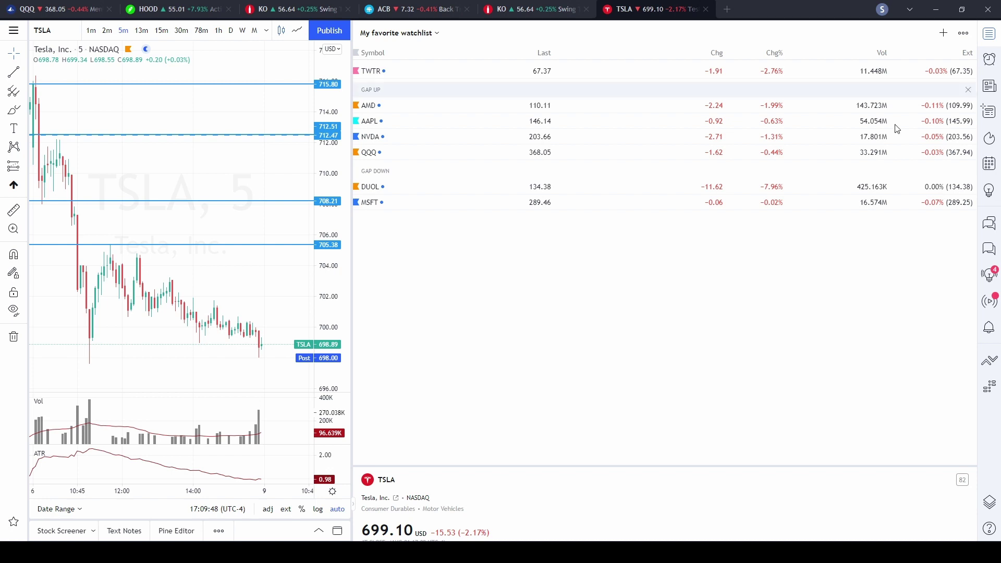
# Switch on public sharing for My favorite watchlist
pyautogui.click(964, 34)
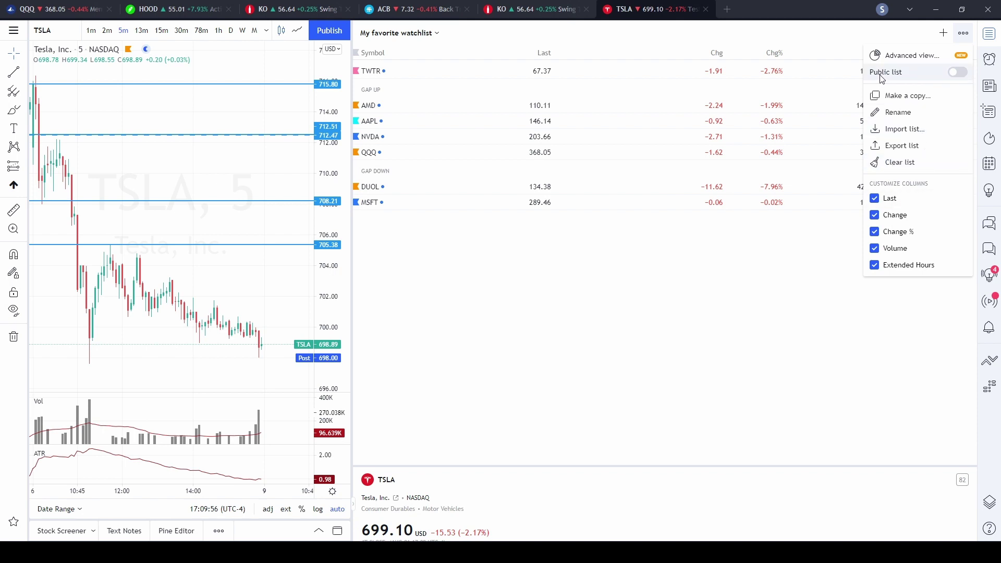
pyautogui.click(960, 73)
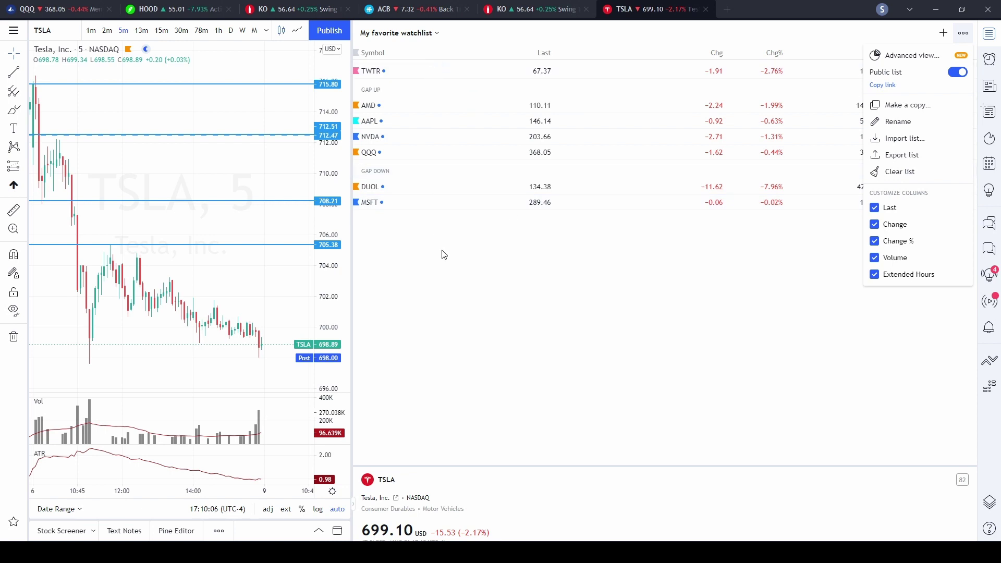
# Examine the symbol distribution and quotes of My favorite watchlist in the advanced view, and close it
pyautogui.click(912, 56)
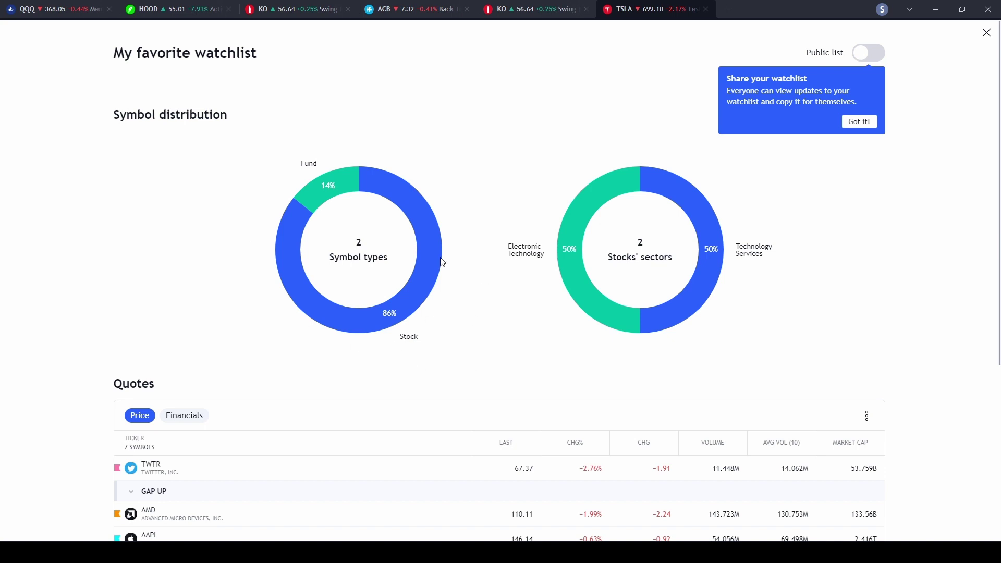
pyautogui.moveTo(397, 315)
pyautogui.click(987, 33)
# Switch to the Blue List watchlist and open its advanced view
pyautogui.click(399, 33)
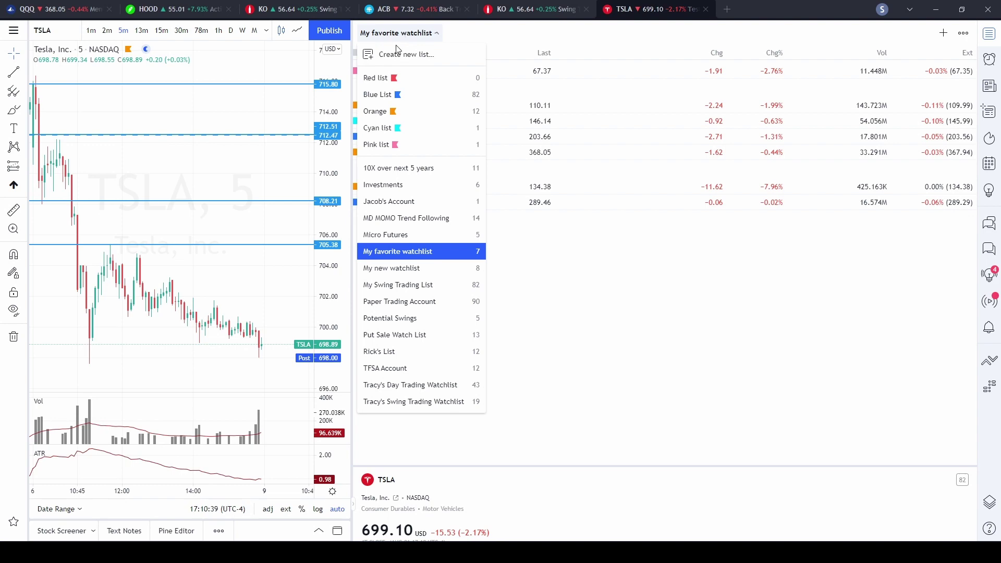
pyautogui.click(386, 95)
pyautogui.click(963, 33)
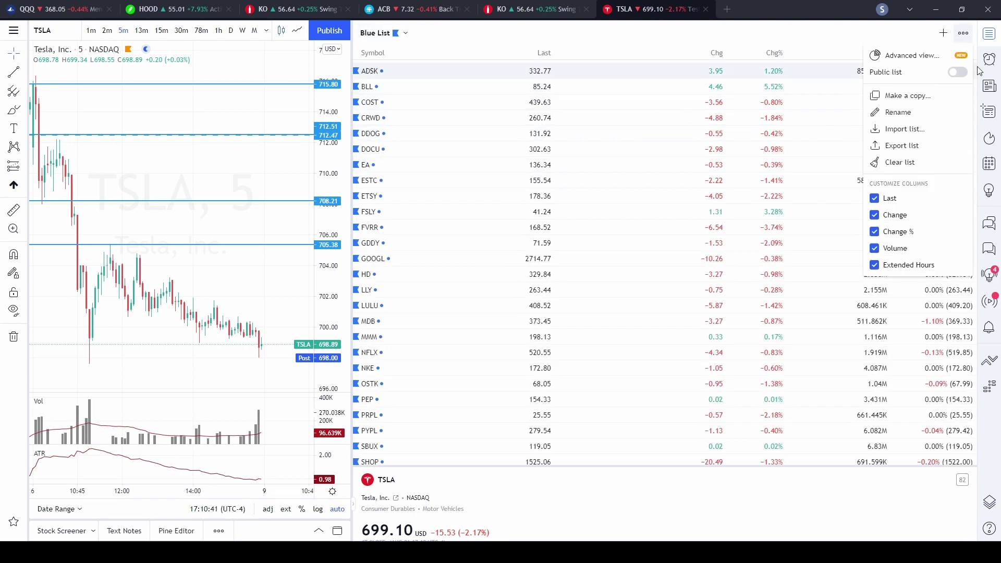
pyautogui.click(893, 53)
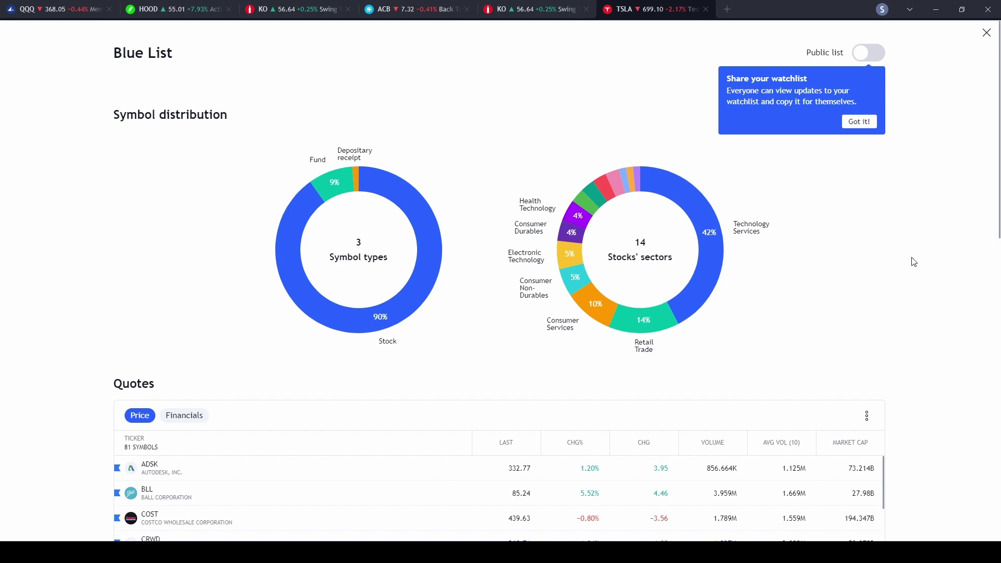
# Group the Blue List quotes by symbol type, by sector and by exchange in turn, and return them to no grouping
pyautogui.scroll(-6, 914, 262)
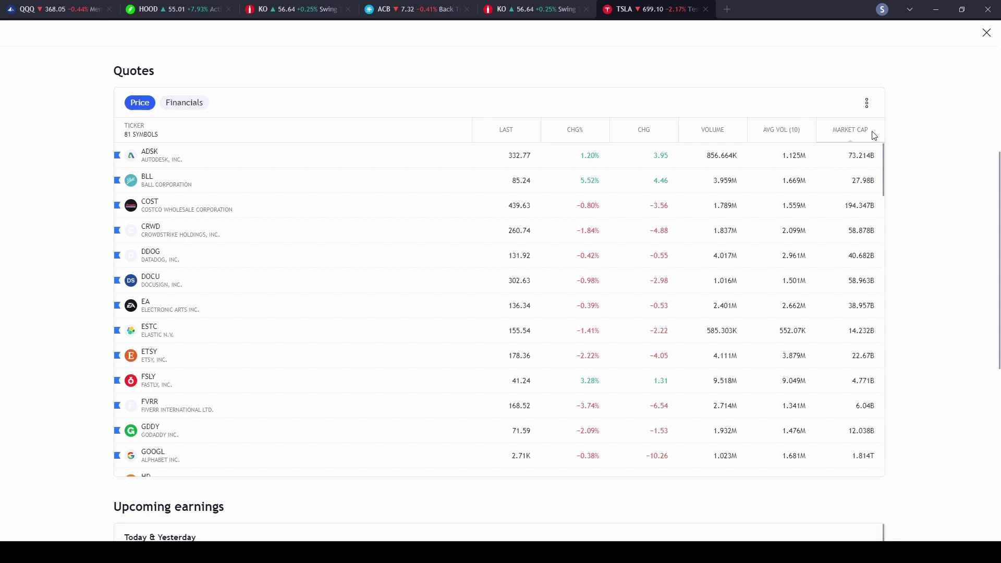
pyautogui.click(869, 103)
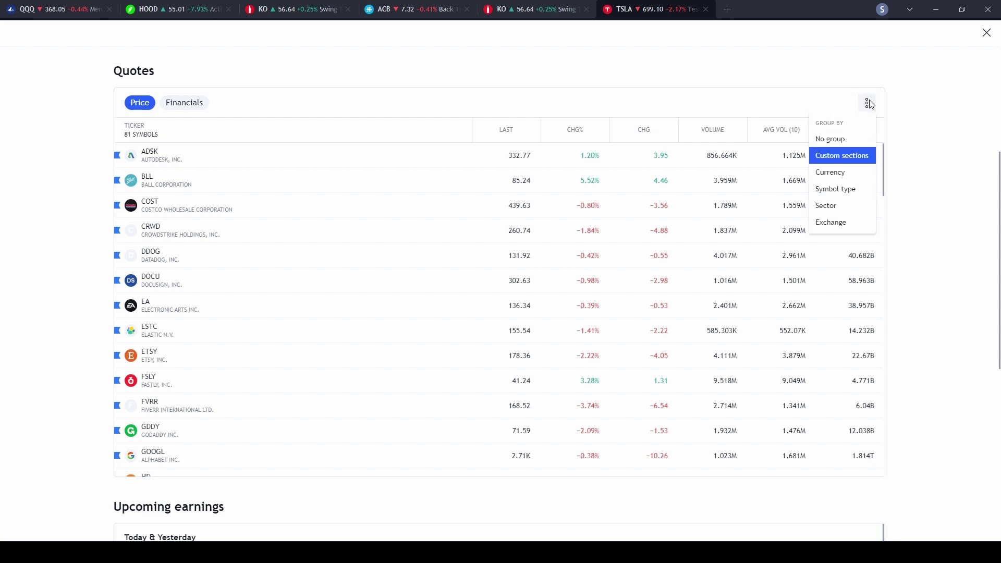
pyautogui.click(838, 190)
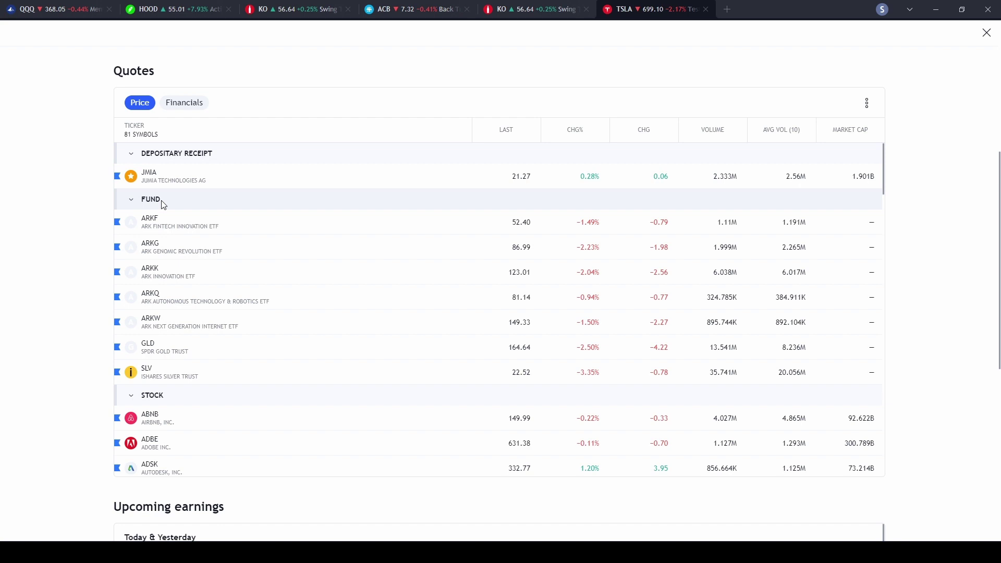
pyautogui.click(867, 102)
pyautogui.click(845, 203)
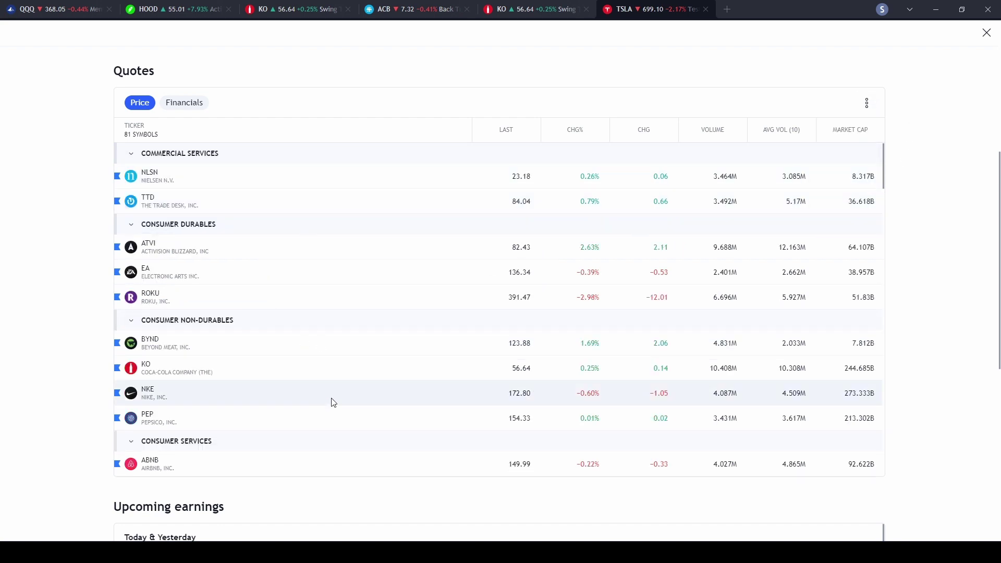
pyautogui.click(868, 104)
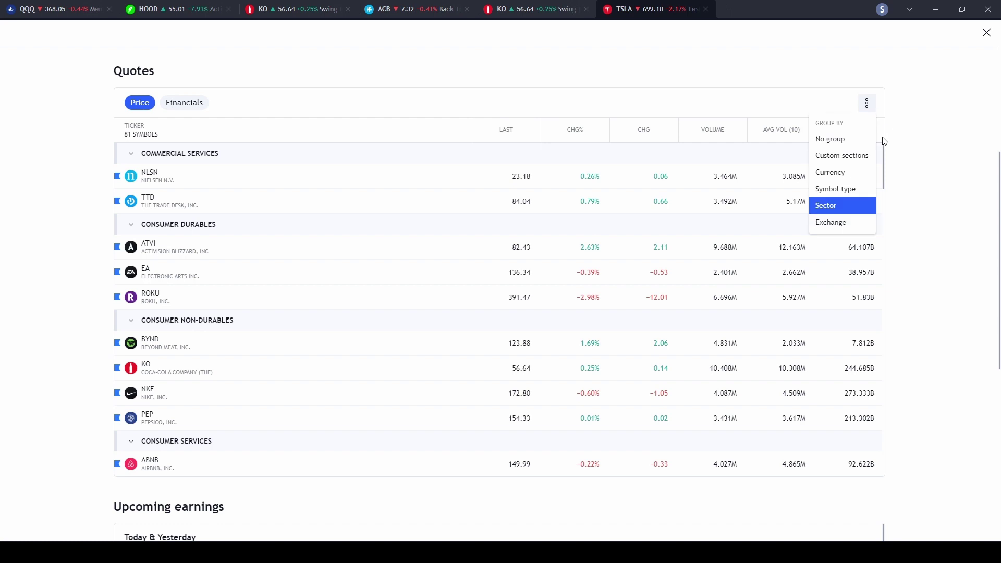
pyautogui.click(844, 223)
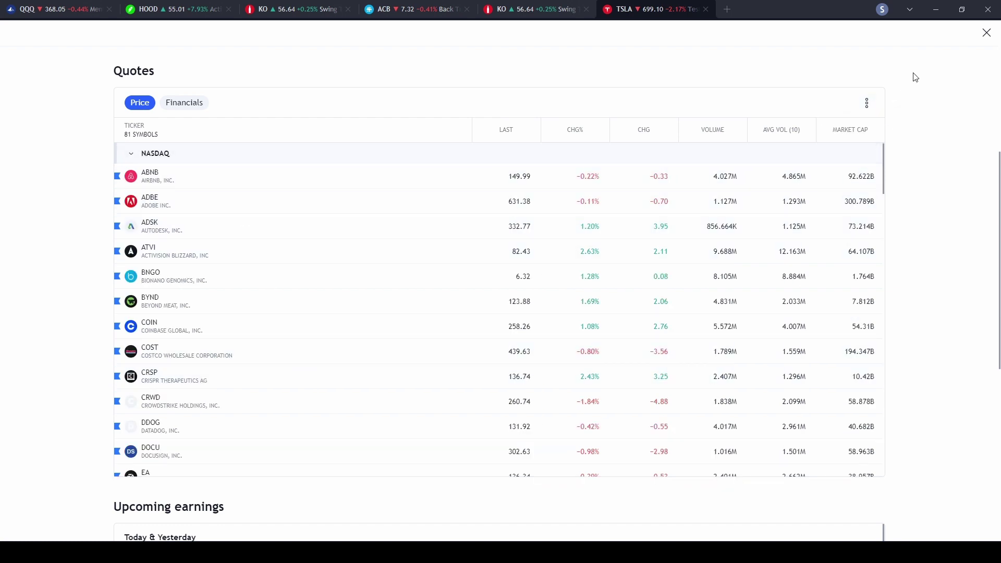
pyautogui.click(867, 103)
pyautogui.click(834, 140)
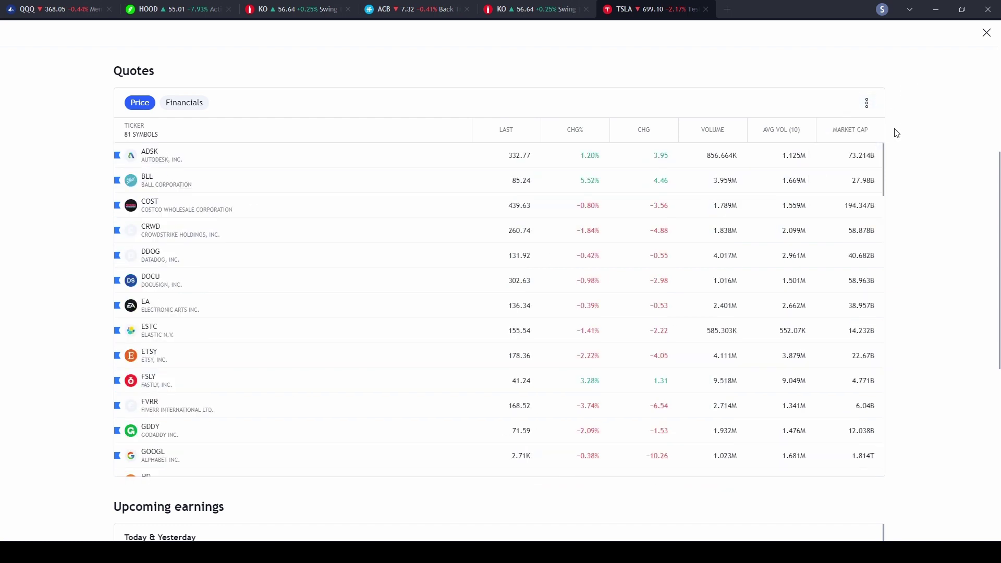
# Display the financials of the Blue List quotes and sort them by revenue, EPS, beta, dividend and finally yield
pyautogui.click(181, 103)
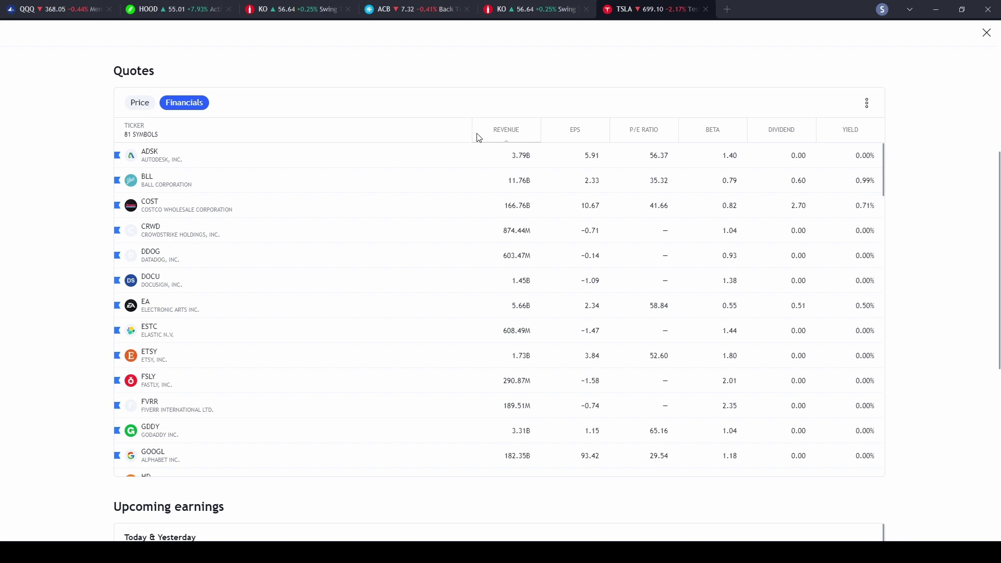
pyautogui.click(518, 128)
pyautogui.click(575, 130)
pyautogui.click(710, 129)
pyautogui.click(788, 131)
pyautogui.click(850, 132)
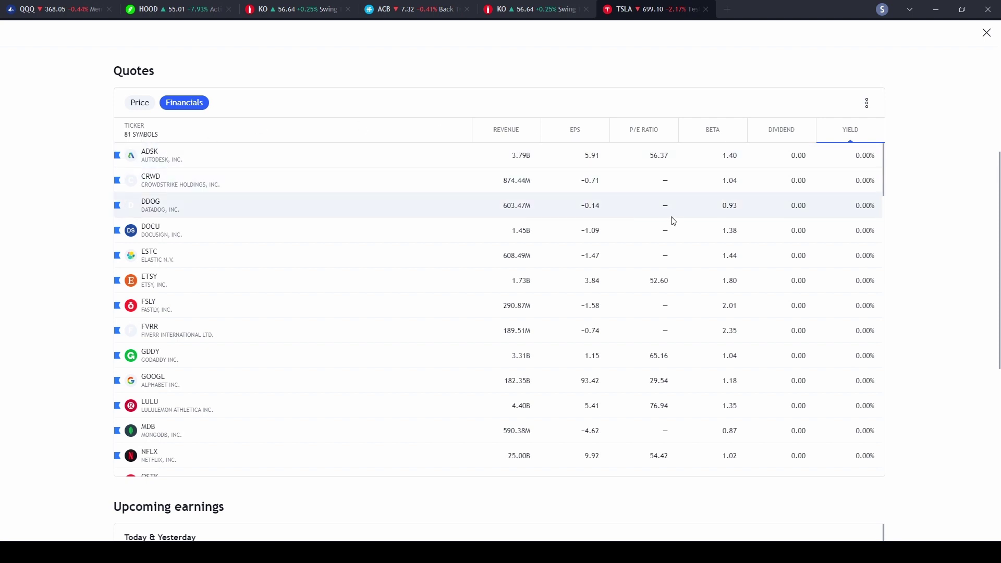
# Examine the sorted financials and the upcoming earnings of the Blue List symbols
pyautogui.scroll(-5, 369, 308)
pyautogui.scroll(-2, 371, 306)
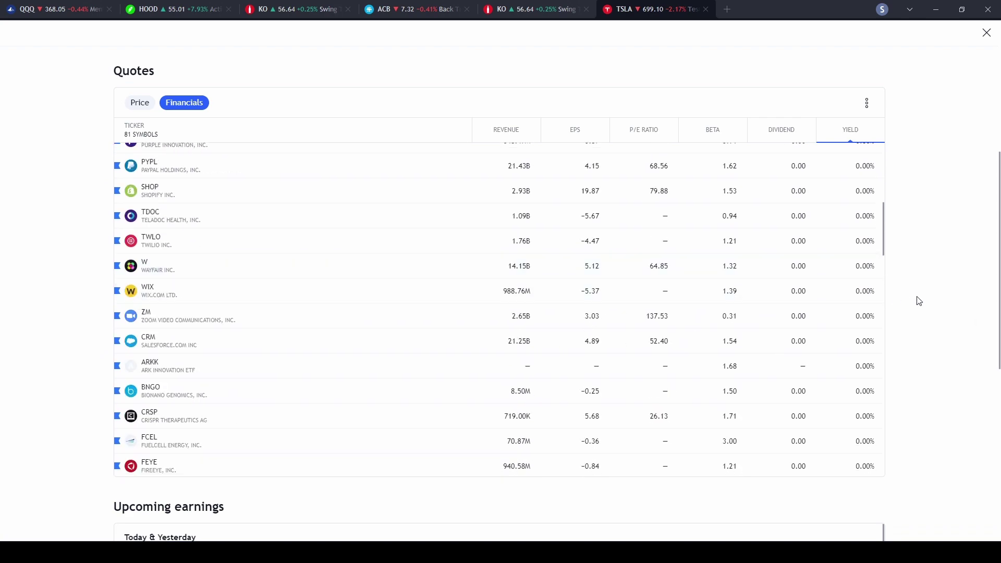
pyautogui.scroll(-5, 895, 292)
pyautogui.scroll(-1, 913, 298)
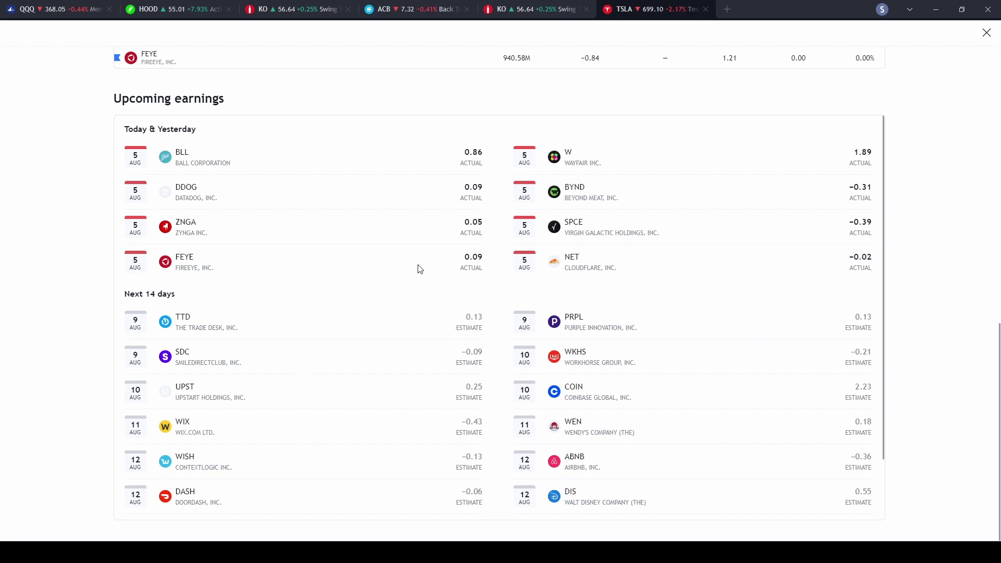
pyautogui.scroll(-2, 714, 375)
pyautogui.scroll(5, 714, 375)
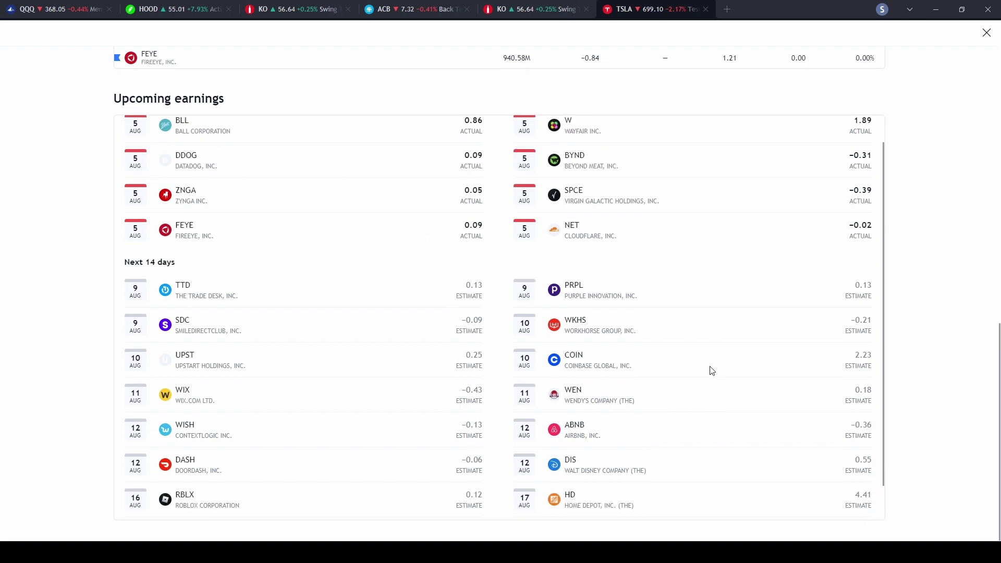
pyautogui.scroll(5, 751, 367)
pyautogui.scroll(-3, 746, 365)
pyautogui.scroll(-3, 916, 379)
pyautogui.scroll(-2, 917, 380)
pyautogui.scroll(3, 405, 177)
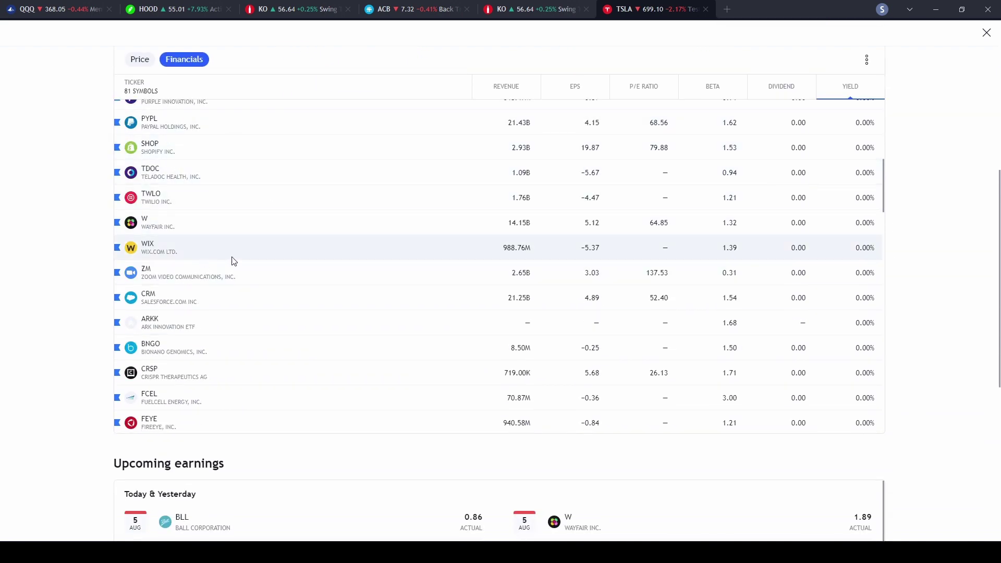
# Add a text note for NYSE:SHOP from the Blue List quotes and close the advanced view
pyautogui.rightClick(174, 152)
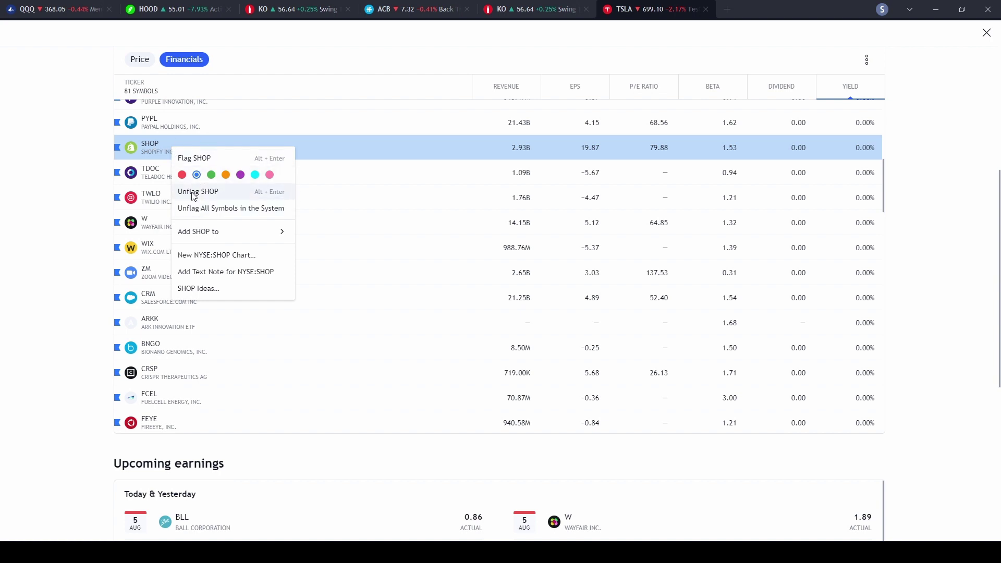
pyautogui.moveTo(204, 236)
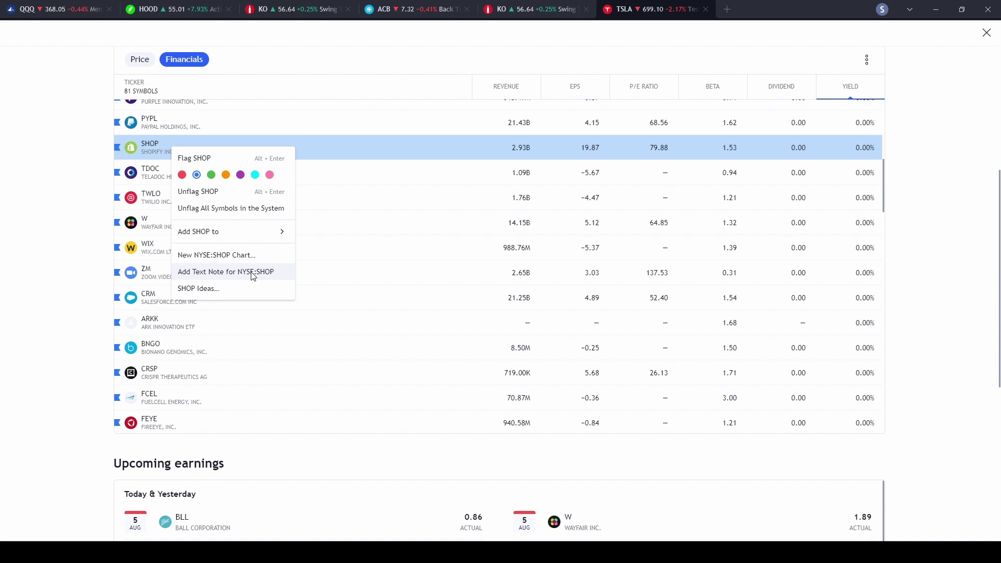
pyautogui.click(409, 275)
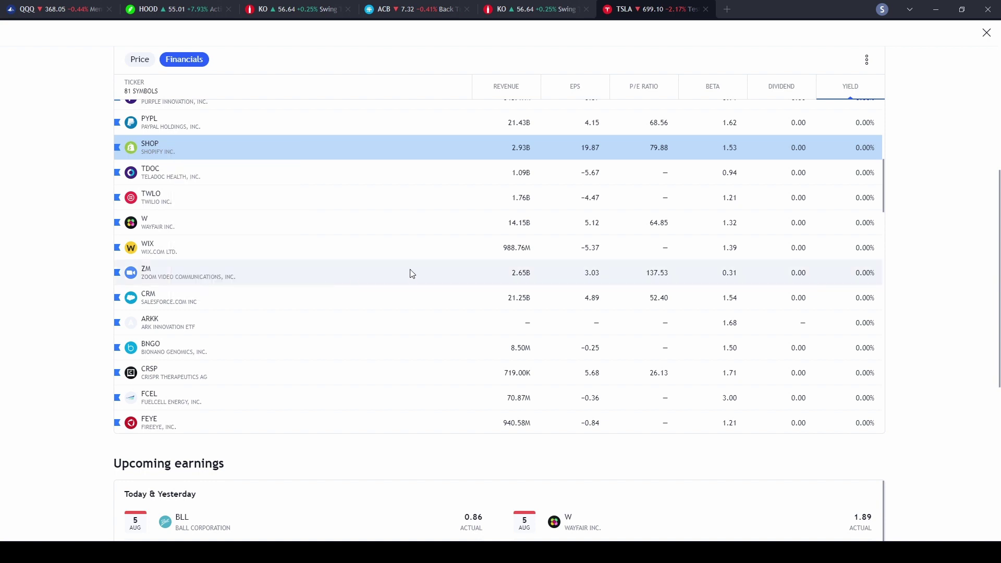
pyautogui.click(990, 36)
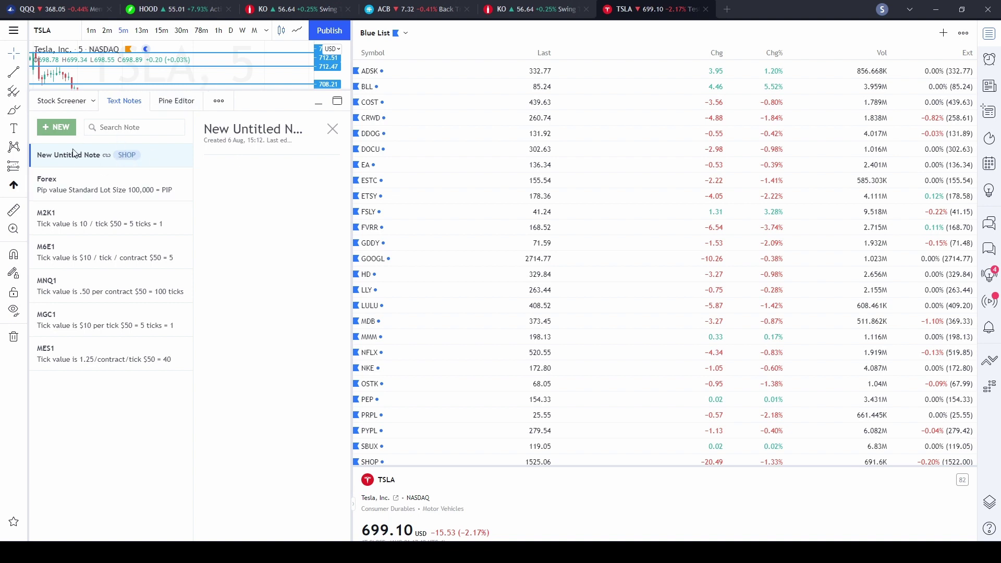
# Title the new SHOP note "thoughts on SHOP"
pyautogui.click(250, 129)
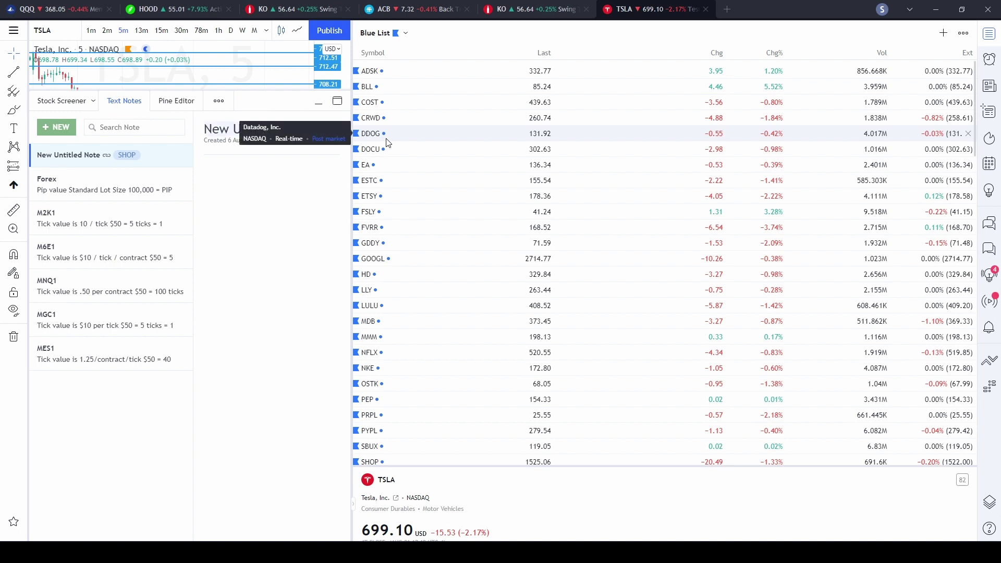
pyautogui.write('thoughts on S')
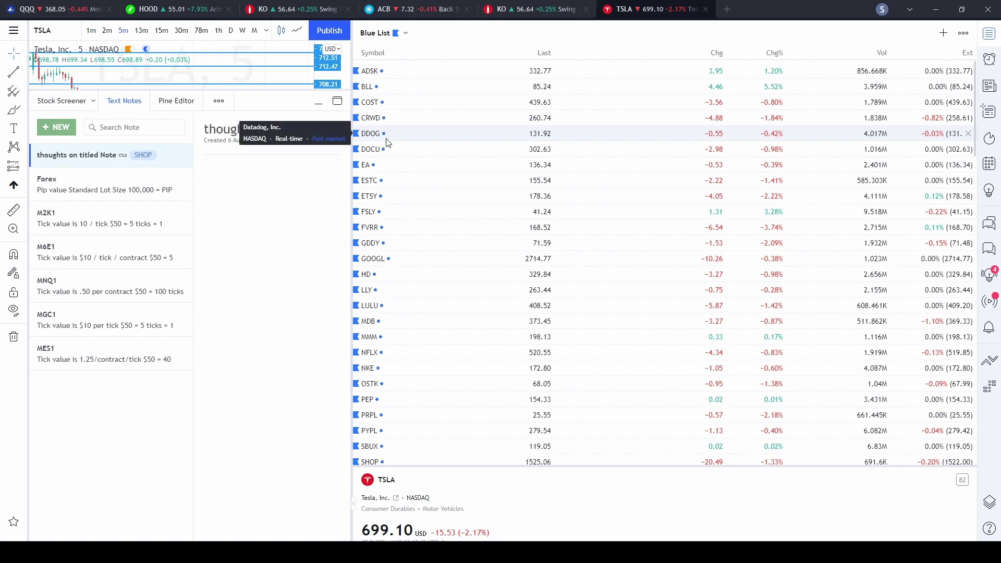
pyautogui.write('HOP')
pyautogui.hotkey('shift', 'End')
pyautogui.press('Delete')
pyautogui.press('Return')
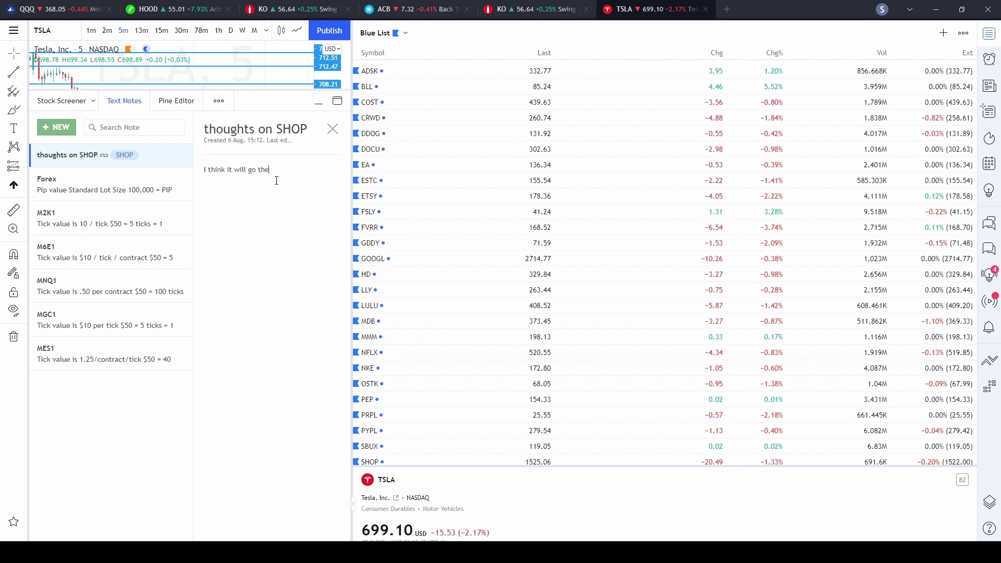
# Complete the note's text as "I think it will go to the moon someday" and collapse the text notes
pyautogui.press('BackSpace')
pyautogui.press('BackSpace')
pyautogui.press('BackSpace')
pyautogui.write('o the moon someday')
pyautogui.click(133, 101)
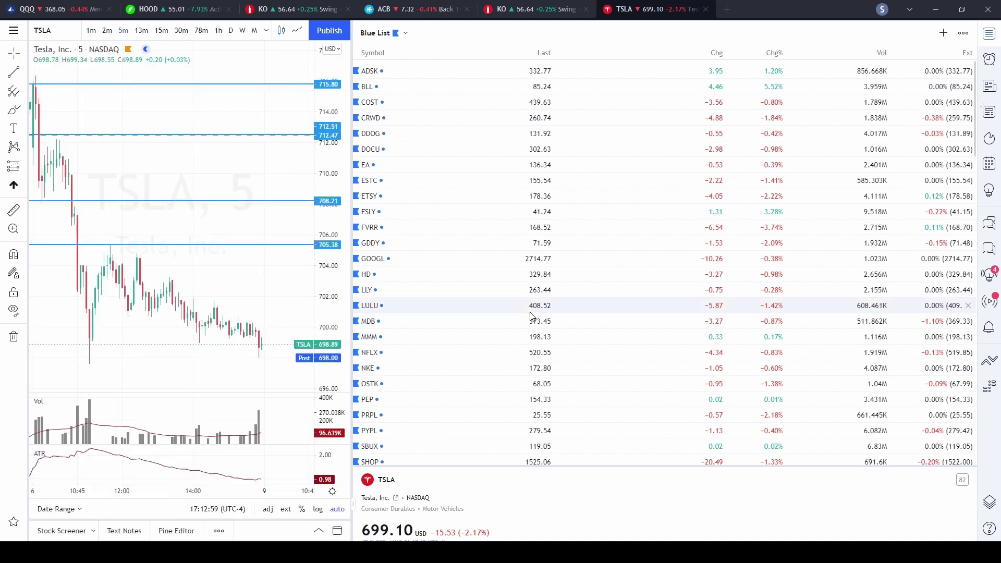
# Reopen the text notes, delete the "thoughts on SHOP" note, and collapse the notes again
pyautogui.click(124, 532)
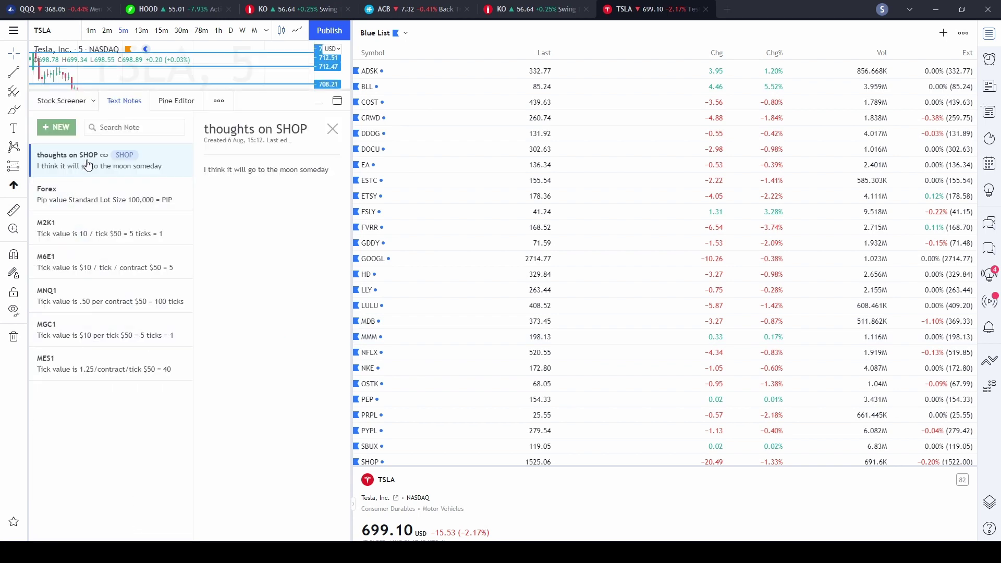
pyautogui.click(334, 130)
pyautogui.click(588, 311)
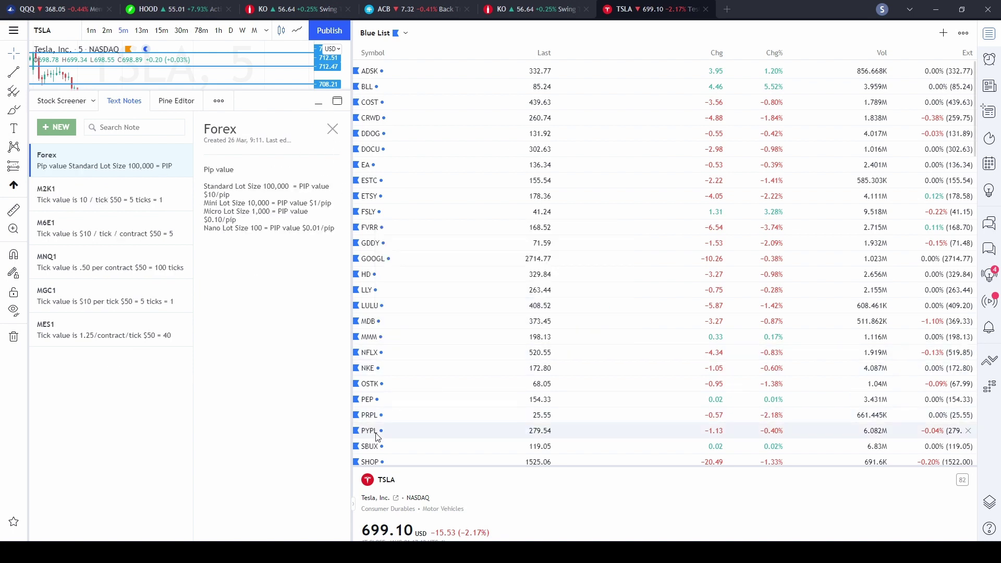
pyautogui.click(121, 101)
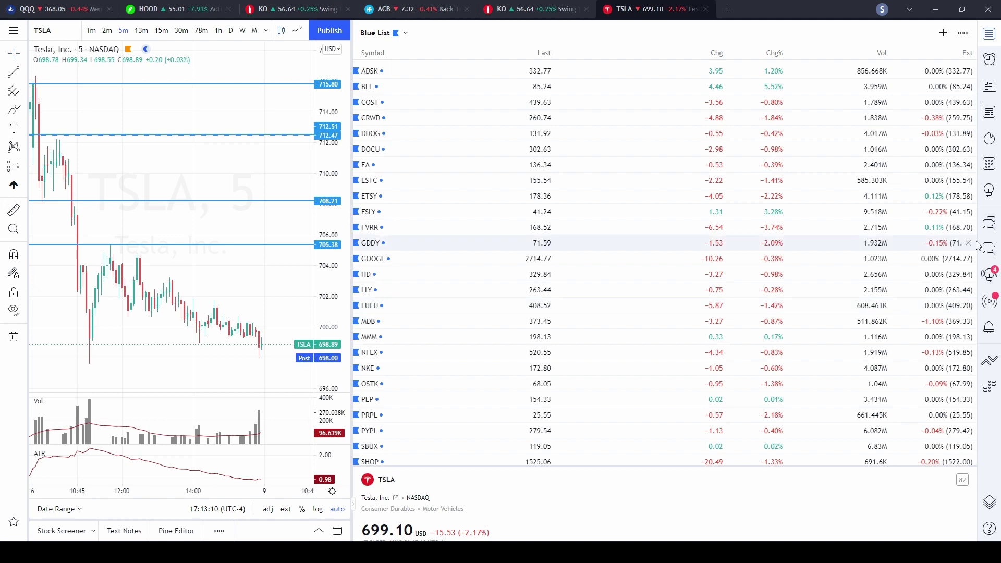
# In Blue List's advanced view, switch public sharing on and back off, and close the view
pyautogui.click(963, 33)
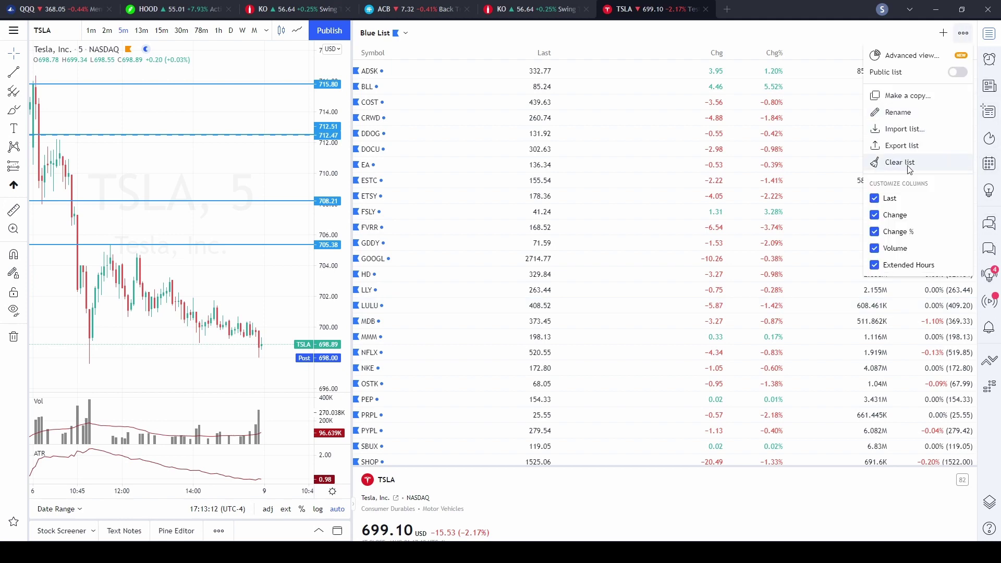
pyautogui.click(910, 55)
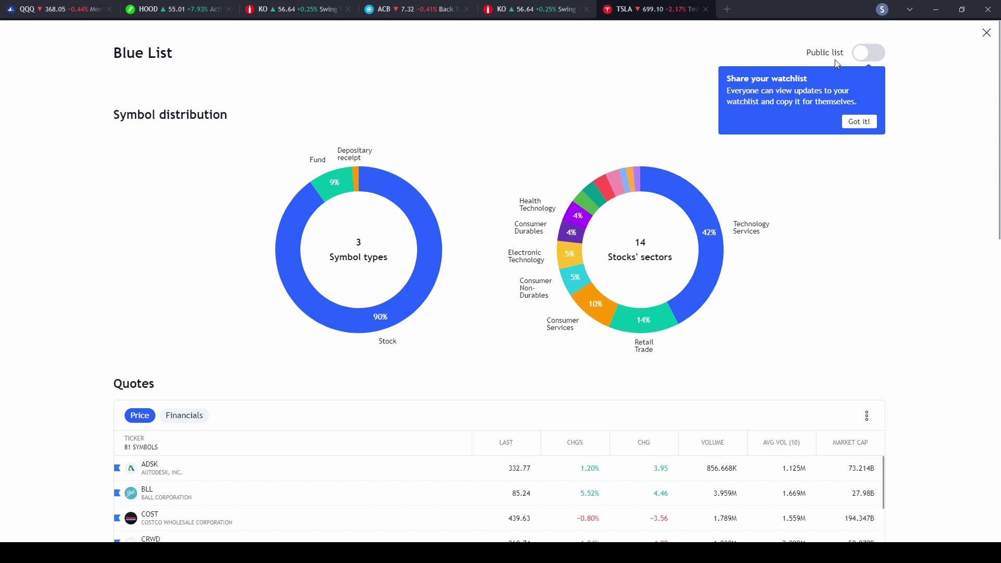
pyautogui.click(875, 54)
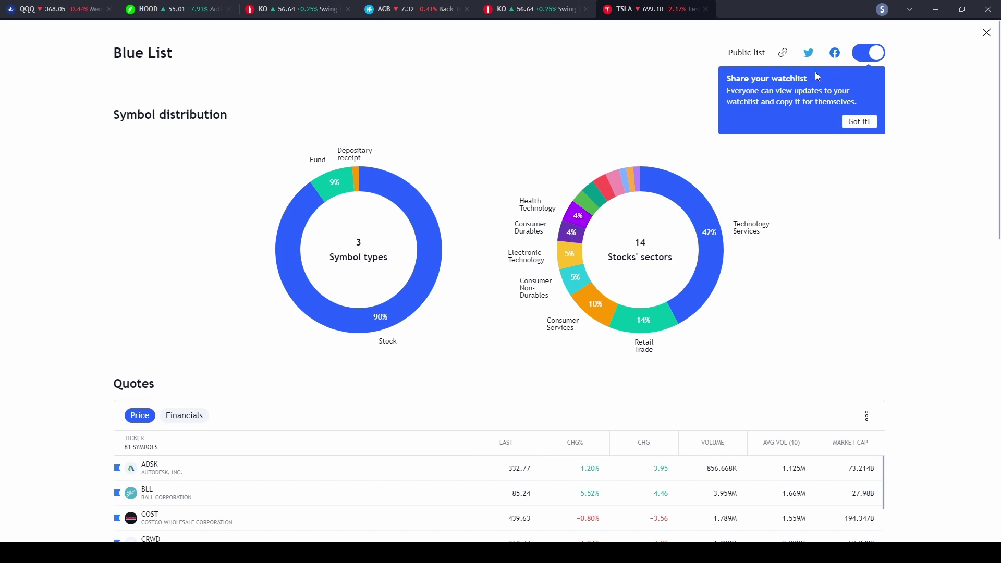
pyautogui.click(866, 57)
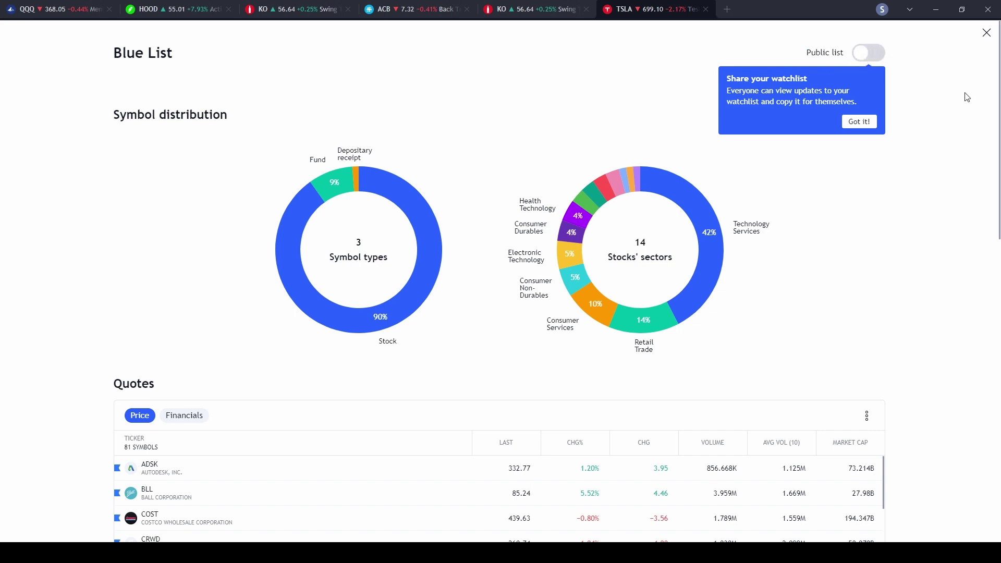
pyautogui.click(987, 33)
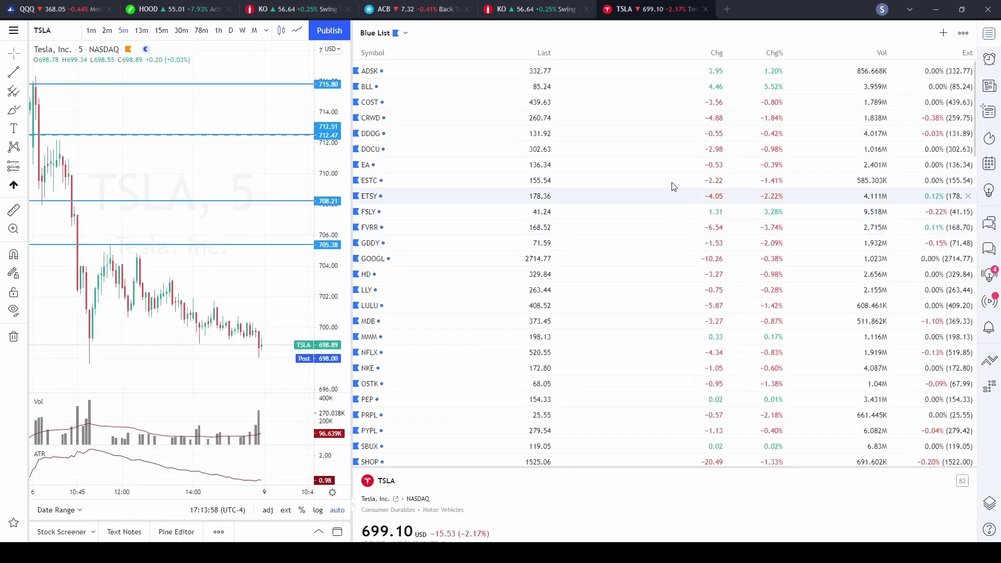